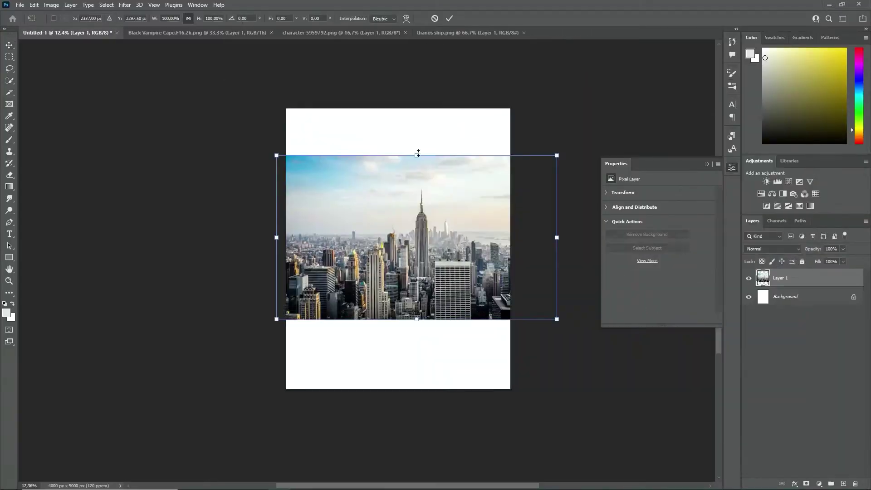
# - Stretch the New York skyline photo taller to fill the canvas, then bring up the orc document
pyautogui.moveTo(418, 153); pyautogui.dragTo(418, 107)
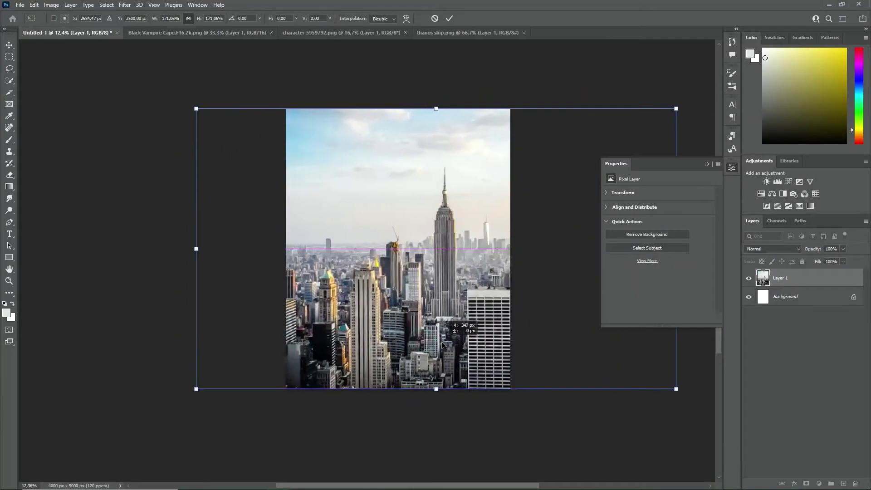
pyautogui.press('Return')
pyautogui.rightClick(799, 278)
pyautogui.press('Escape')
pyautogui.click(317, 33)
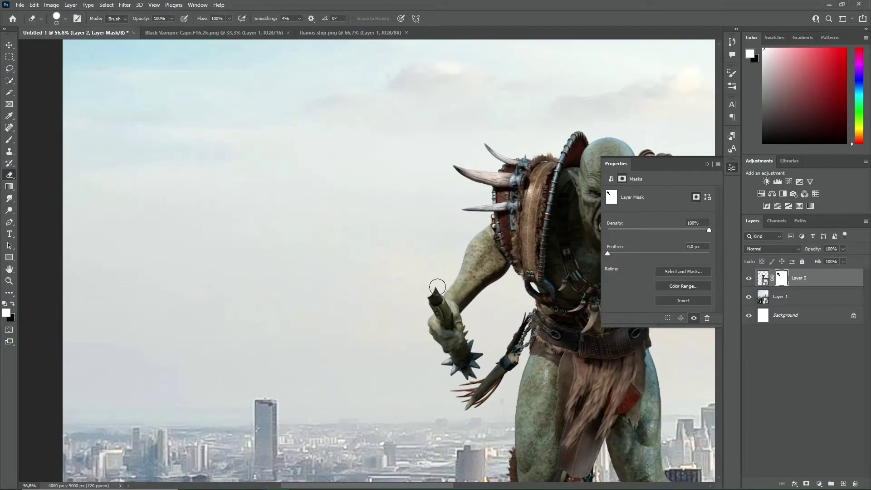
pyautogui.scroll(2, 437, 287)
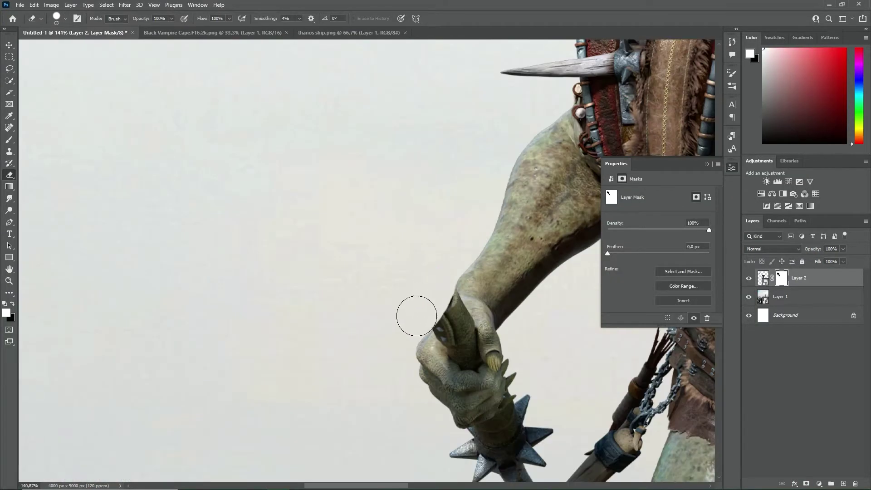
# - Quick-select the orc's fist and copy it onto its own layer
pyautogui.scroll(1, 535, 334)
pyautogui.scroll(1, 538, 337)
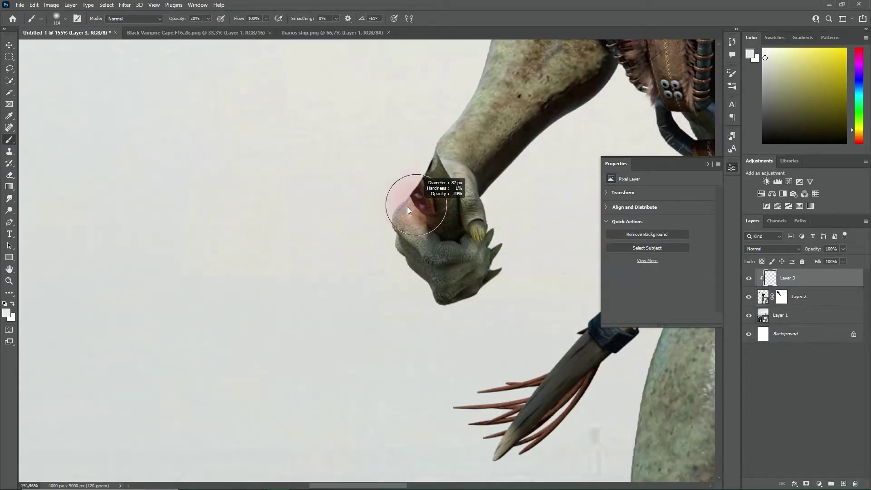
pyautogui.hotkey('alt', '[')
pyautogui.press('w')
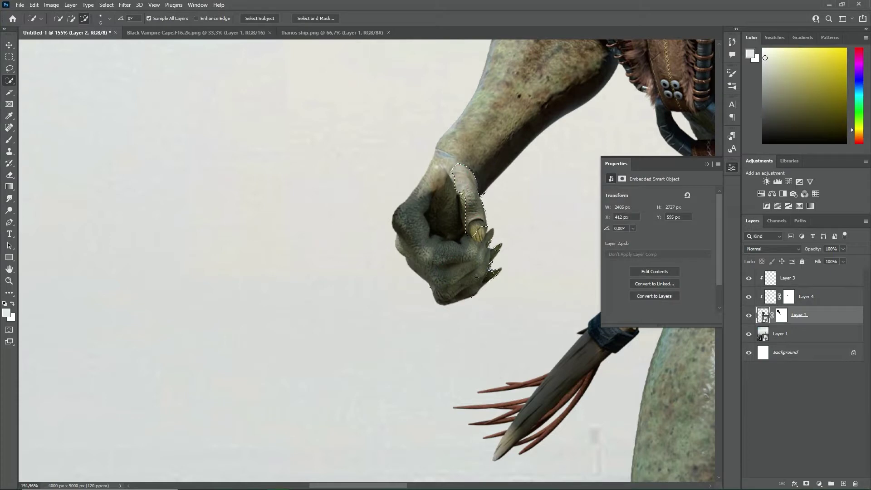
pyautogui.hotkey('ctrl', 'j')
# - Rotate and warp the copied fist into a clenched shape, then add a layer mask
pyautogui.hotkey('ctrl', 't')
pyautogui.moveTo(474, 195); pyautogui.dragTo(508, 200)
pyautogui.rightClick(426, 206)
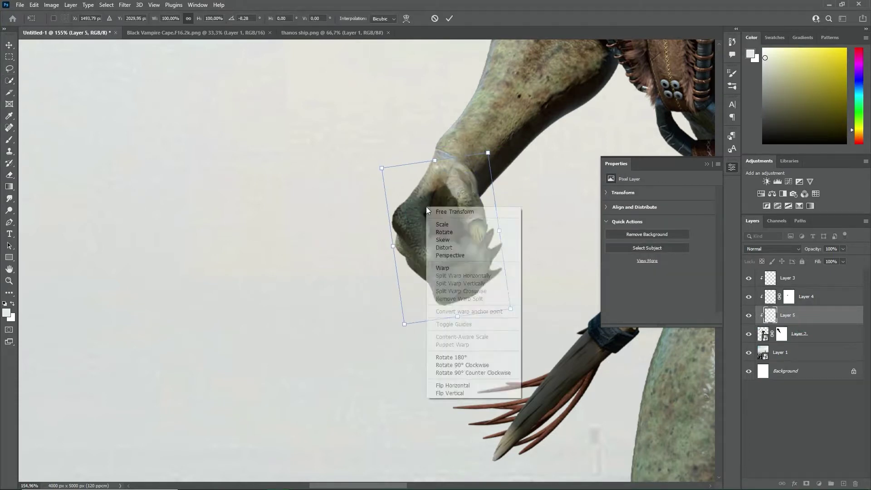
pyautogui.click(442, 267)
pyautogui.moveTo(382, 167); pyautogui.dragTo(337, 194)
pyautogui.moveTo(448, 203); pyautogui.dragTo(471, 213)
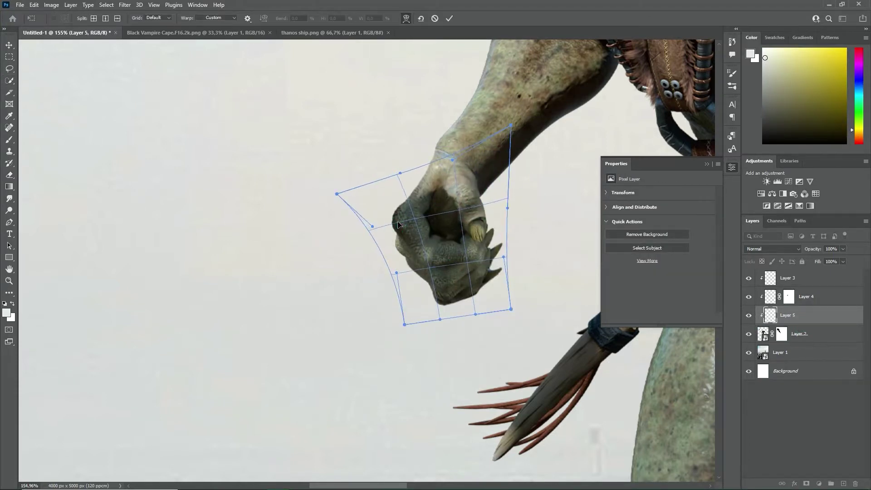
pyautogui.press('Return')
pyautogui.click(806, 484)
# - Erase the warped fist's mask and reframe the view on the whole orc
pyautogui.press('e')
pyautogui.scroll(2, 501, 222)
pyautogui.scroll(2, 501, 222)
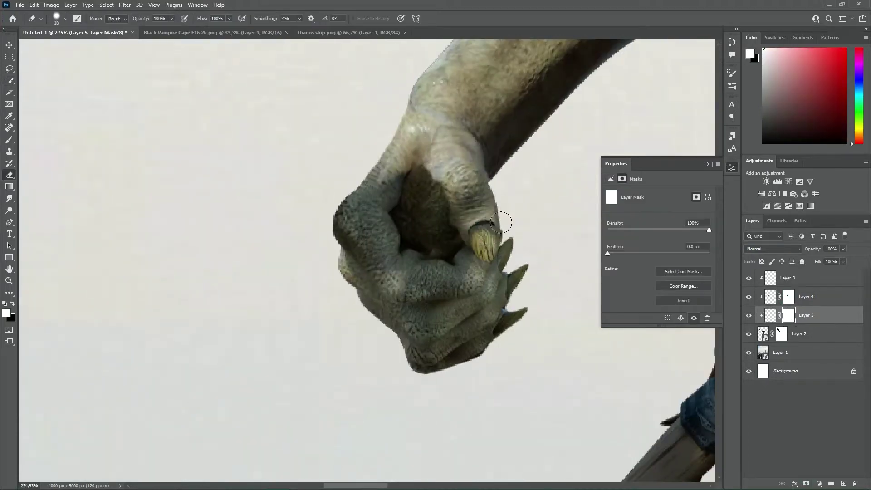
pyautogui.scroll(-10, 501, 222)
pyautogui.moveTo(501, 222); pyautogui.dragTo(378, 223)
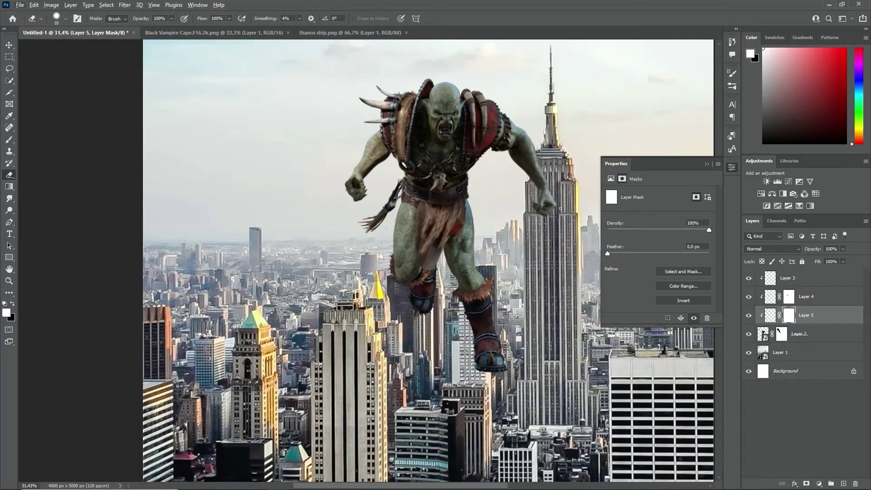
# - Duplicate the fist, flip it horizontally, and move it into place on the hand
pyautogui.hotkey('ctrl', 'j')
pyautogui.hotkey('ctrl', 't')
pyautogui.rightClick(529, 195)
pyautogui.click(562, 387)
pyautogui.scroll(5, 401, 231)
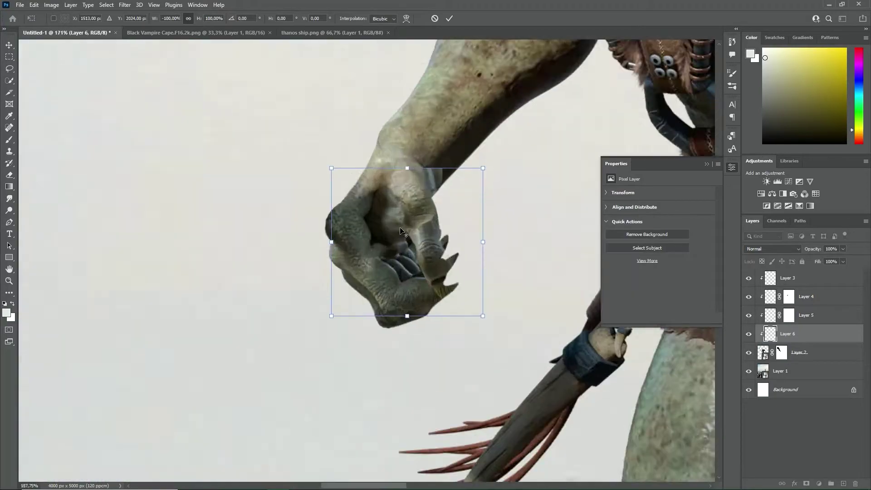
pyautogui.scroll(2, 400, 232)
pyautogui.press('Return')
pyautogui.moveTo(379, 197); pyautogui.dragTo(377, 187)
# - Order Layer 6 below Layer 5, mask the flipped fist, and align it with the hand
pyautogui.moveTo(798, 333)
pyautogui.mouseDown()
pyautogui.moveTo(814, 328)
pyautogui.moveTo(810, 343)
pyautogui.mouseUp()
pyautogui.click(789, 296)
pyautogui.press('d')
pyautogui.press('e')
pyautogui.click(799, 333)
pyautogui.click(806, 483)
pyautogui.click(748, 297)
pyautogui.click(790, 334)
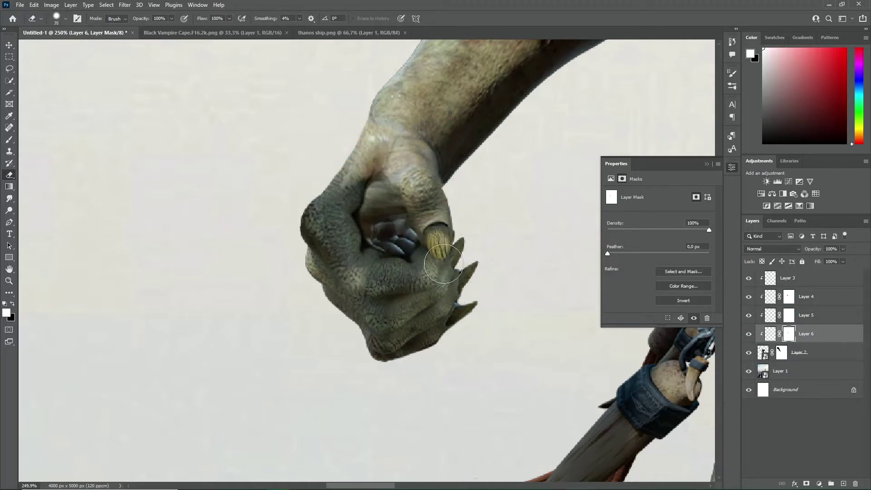
pyautogui.moveTo(400, 214); pyautogui.dragTo(409, 207)
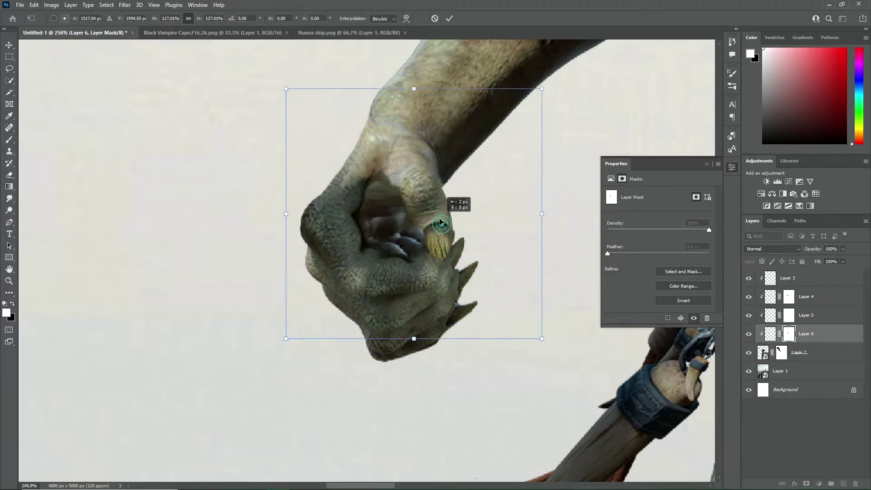
pyautogui.click(752, 300)
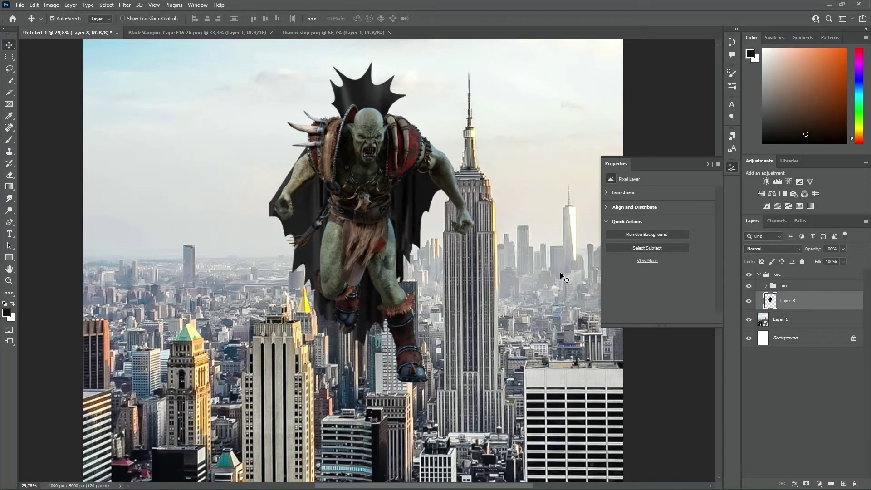
# - Delete the selected spikes from the cape's top and deselect
pyautogui.hotkey('ctrl', 'shift', 'i')
pyautogui.press('Delete')
pyautogui.hotkey('ctrl', 'd')
pyautogui.press('e')
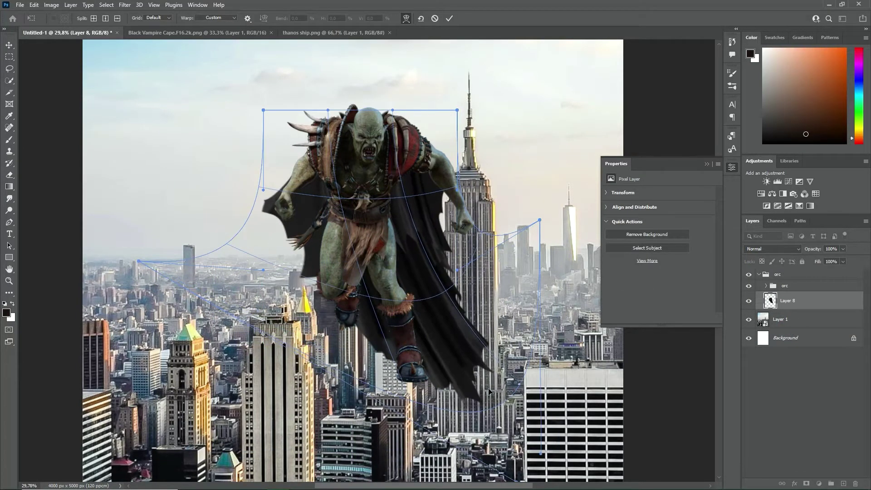
# - Add a Hue/Saturation adjustment to tint the cape dark red, then select the city layer
pyautogui.click(762, 194)
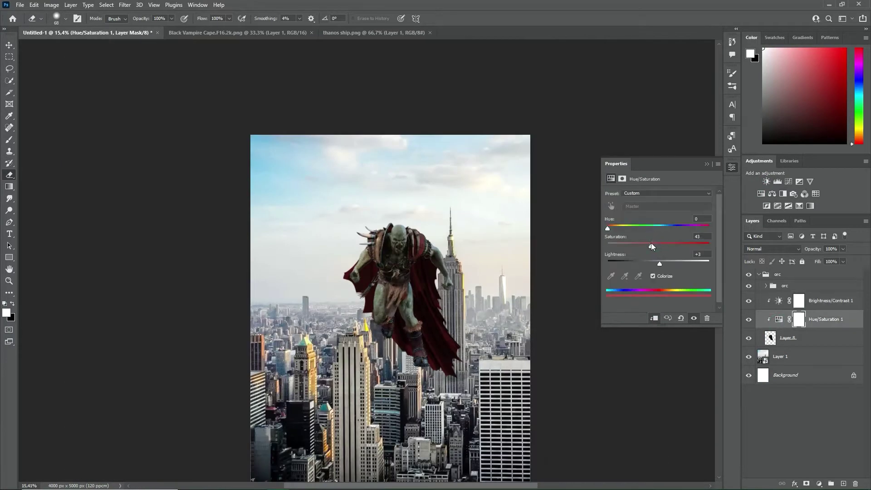
pyautogui.click(707, 163)
pyautogui.click(781, 356)
pyautogui.click(125, 5)
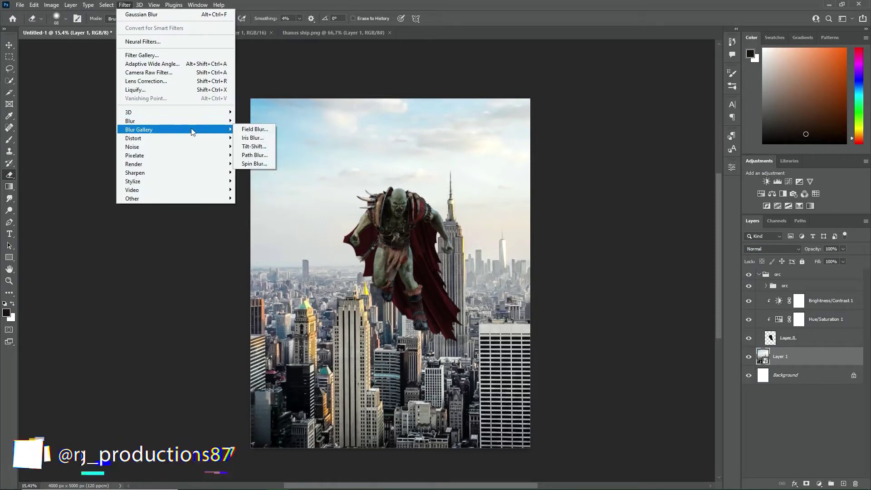
# - Apply a Field Blur to the city with 8 px and 13 px blur points
pyautogui.click(255, 130)
pyautogui.click(290, 377)
pyautogui.moveTo(804, 73); pyautogui.dragTo(802, 72)
pyautogui.click(462, 369)
pyautogui.click(391, 227)
pyautogui.click(321, 18)
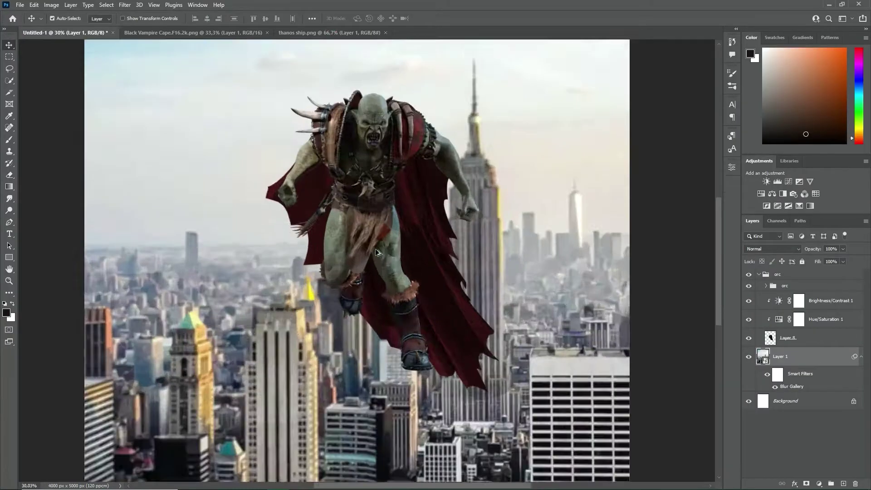
# - Colour-grade the whole image with a Curves adjustment using Auto correction options
pyautogui.click(759, 275)
pyautogui.click(788, 276)
pyautogui.click(789, 182)
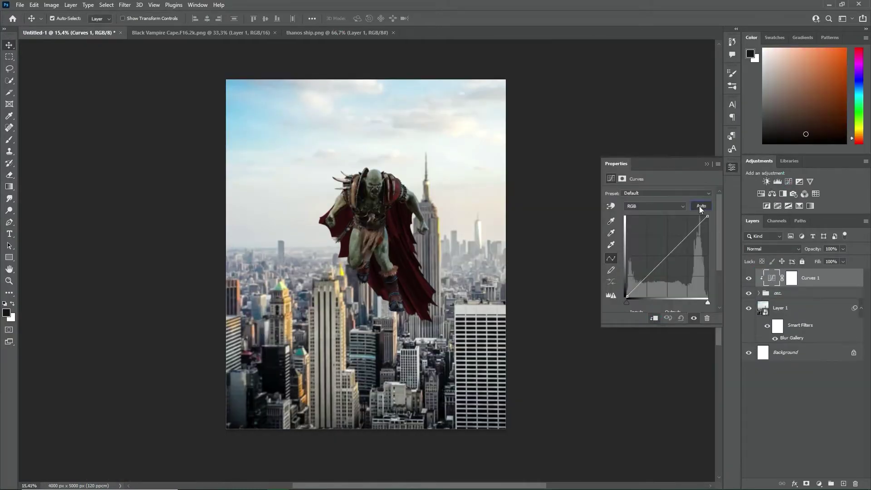
pyautogui.keyDown('alt'); pyautogui.click(702, 206); pyautogui.keyUp('alt')
pyautogui.click(129, 208)
pyautogui.click(262, 105)
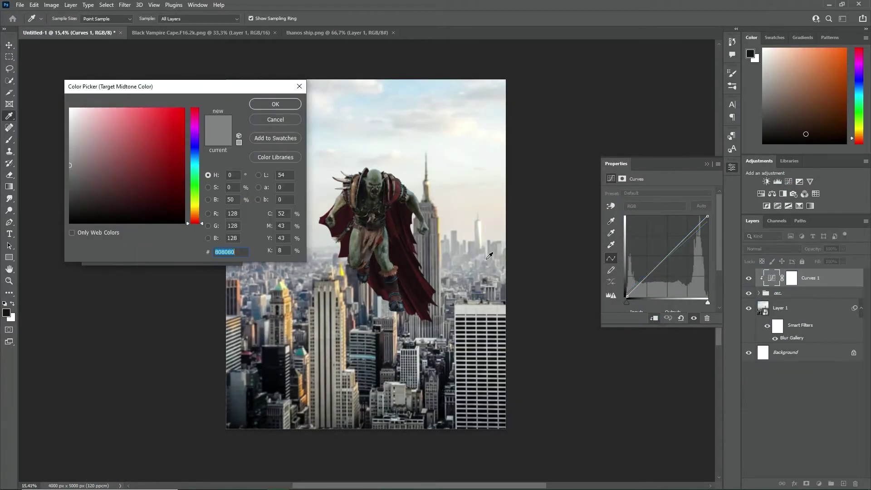
pyautogui.click(262, 106)
pyautogui.click(201, 113)
pyautogui.click(443, 177)
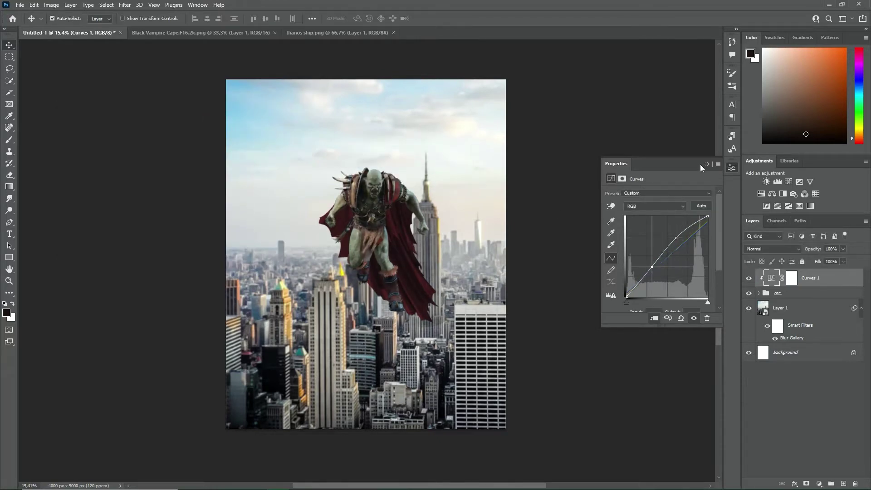
# - Place the spaceship in the sky above the orc with a clipped Levels adjustment
pyautogui.click(706, 164)
pyautogui.click(275, 33)
pyautogui.moveTo(363, 261)
pyautogui.mouseDown()
pyautogui.moveTo(441, 243)
pyautogui.moveTo(433, 119)
pyautogui.mouseUp()
pyautogui.press('Return')
pyautogui.click(777, 181)
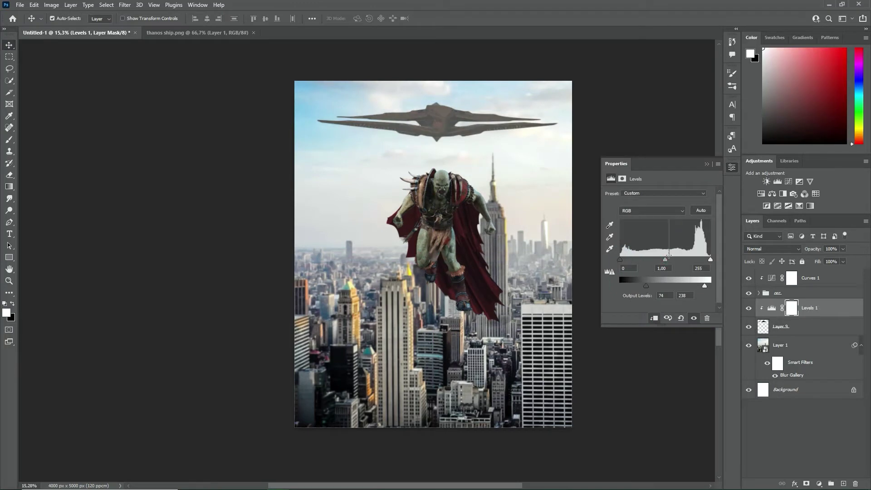
# - Brighten the spaceship's Levels midtones and paint white haze on a Soft Light layer
pyautogui.moveTo(666, 259); pyautogui.dragTo(658, 259)
pyautogui.click(843, 483)
pyautogui.press('b')
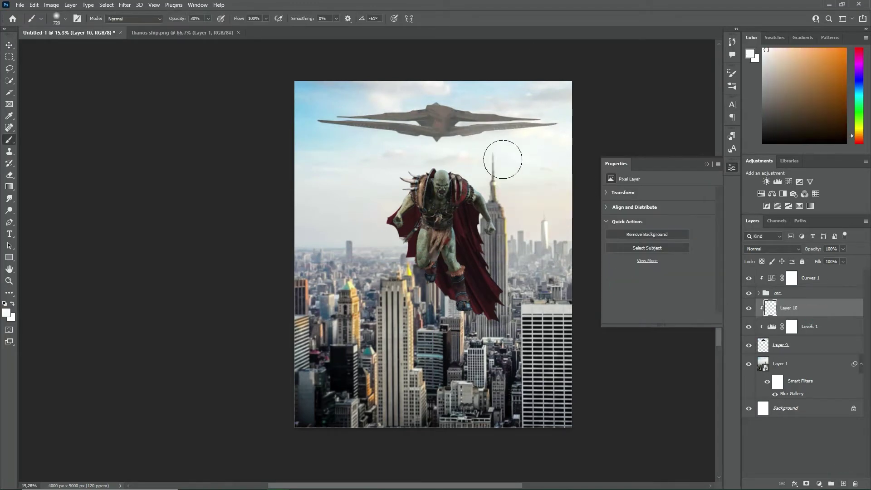
pyautogui.moveTo(554, 194); pyautogui.dragTo(408, 191)
pyautogui.click(802, 351)
pyautogui.click(772, 248)
# - Apply a Gaussian Blur to the spaceship smart object
pyautogui.press('Escape')
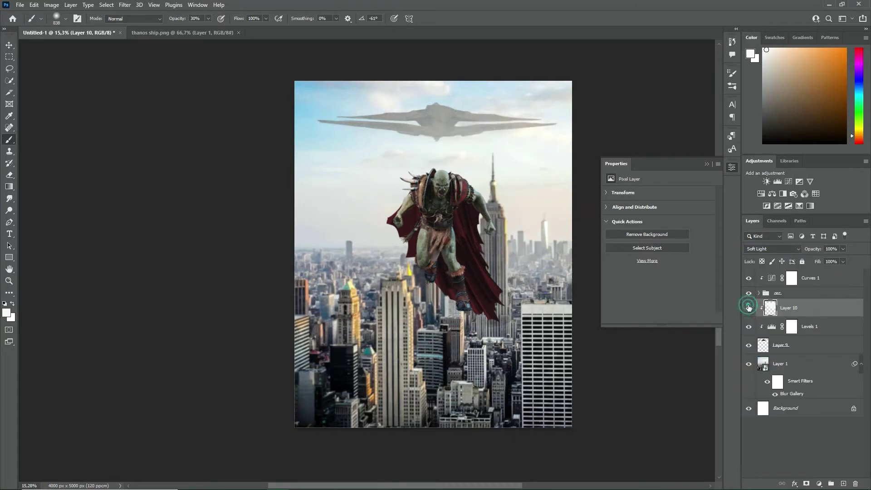
pyautogui.click(125, 4)
pyautogui.click(249, 157)
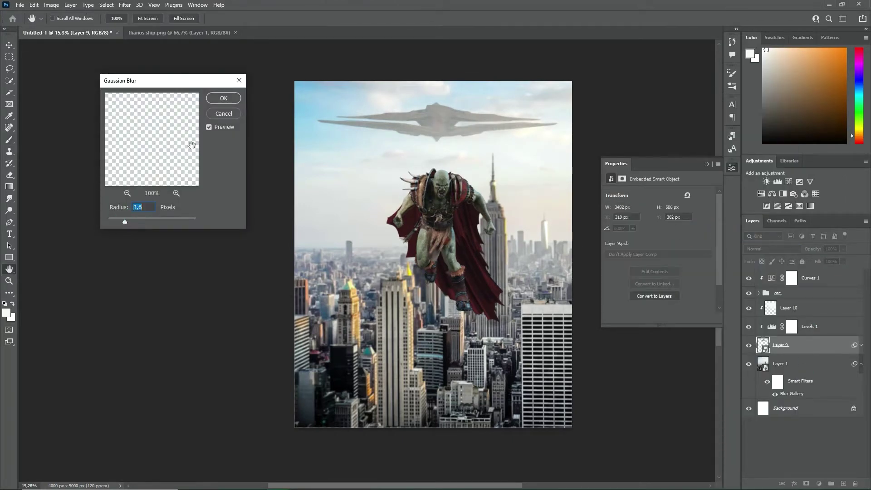
pyautogui.press('Return')
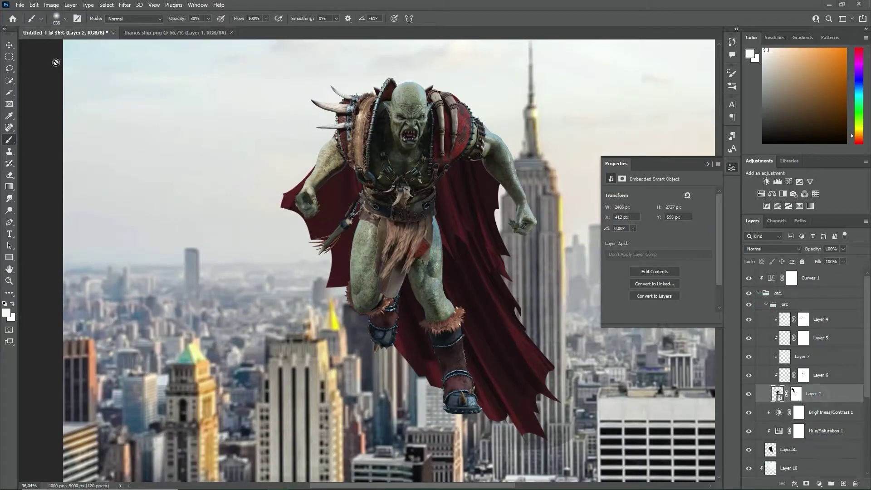
# - Puppet Warp the orc with pins on head, hips, knee and foot, swinging the foot
pyautogui.click(34, 5)
pyautogui.click(50, 213)
pyautogui.click(403, 130)
pyautogui.click(428, 273)
pyautogui.click(453, 361)
pyautogui.moveTo(467, 399); pyautogui.dragTo(461, 390)
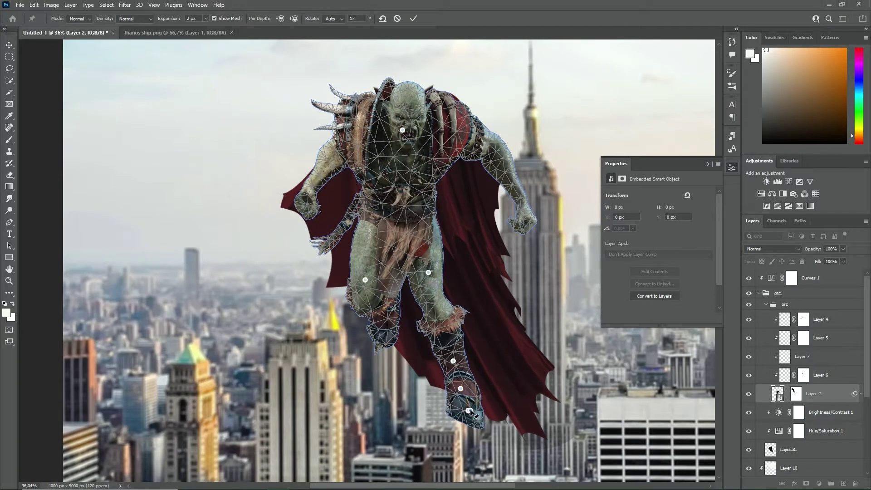
pyautogui.press('Return')
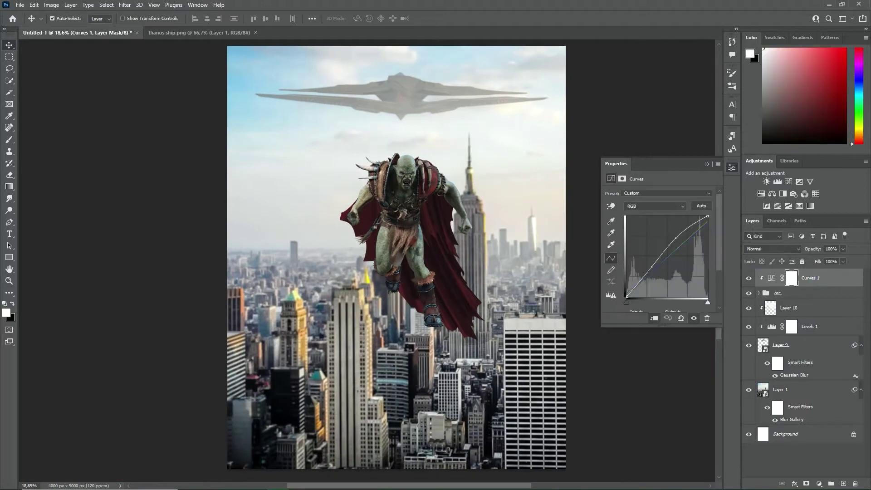
# - Add an Exposure adjustment with an inverted black mask near the orc group
pyautogui.click(799, 205)
pyautogui.hotkey('ctrl', 'i')
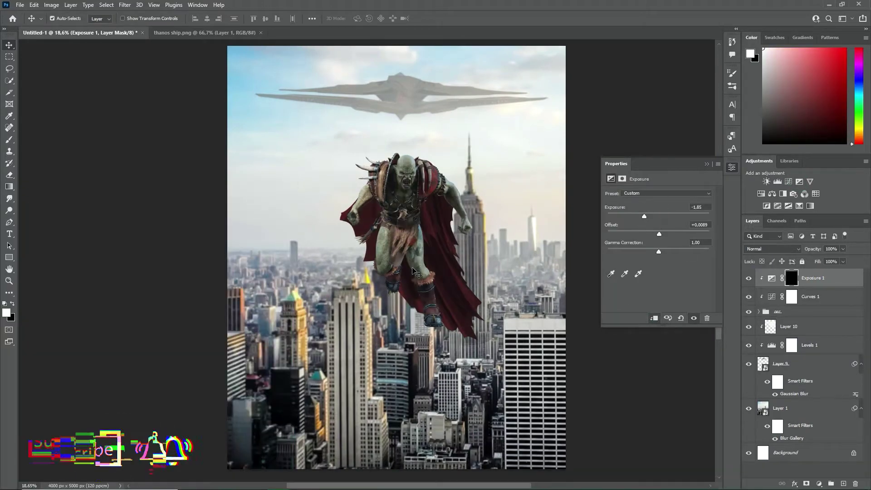
pyautogui.click(759, 312)
pyautogui.click(803, 336)
pyautogui.click(799, 181)
pyautogui.click(707, 164)
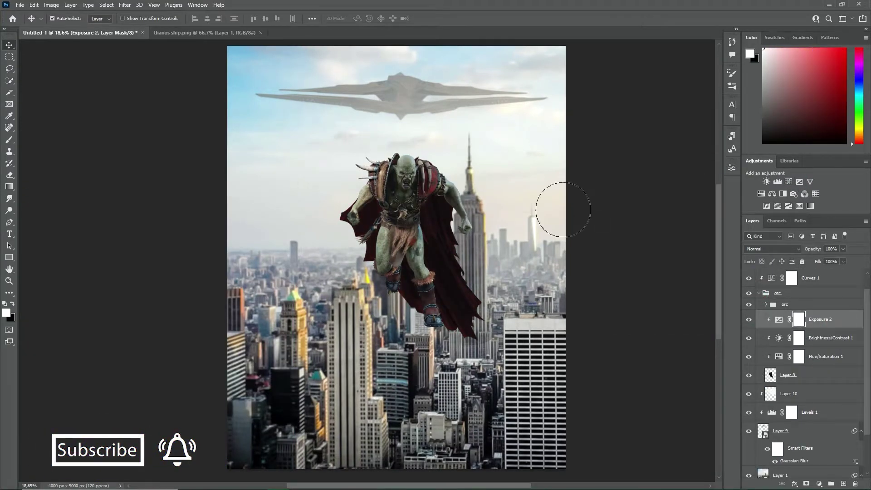
# - Move Exposure 1 into the orc group and open its mask settings
pyautogui.press('e')
pyautogui.scroll(3, 468, 156)
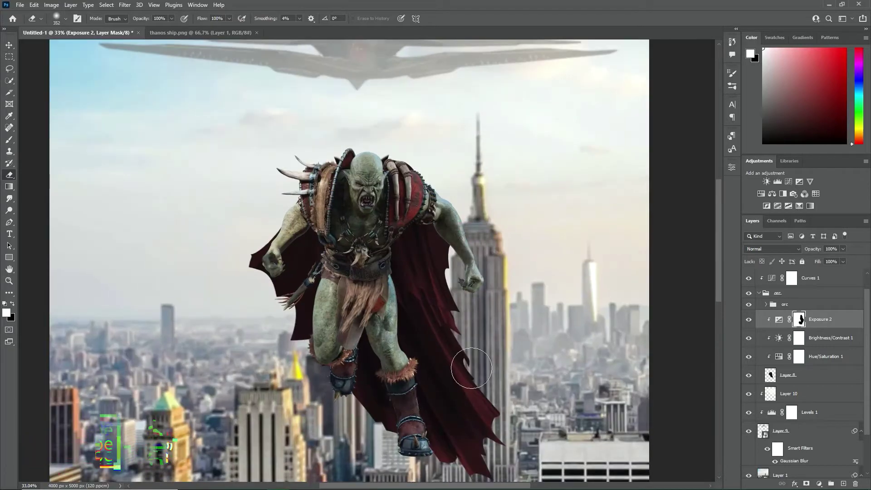
pyautogui.scroll(1, 813, 326)
pyautogui.click(821, 280)
pyautogui.moveTo(821, 280); pyautogui.dragTo(812, 316)
pyautogui.press('b')
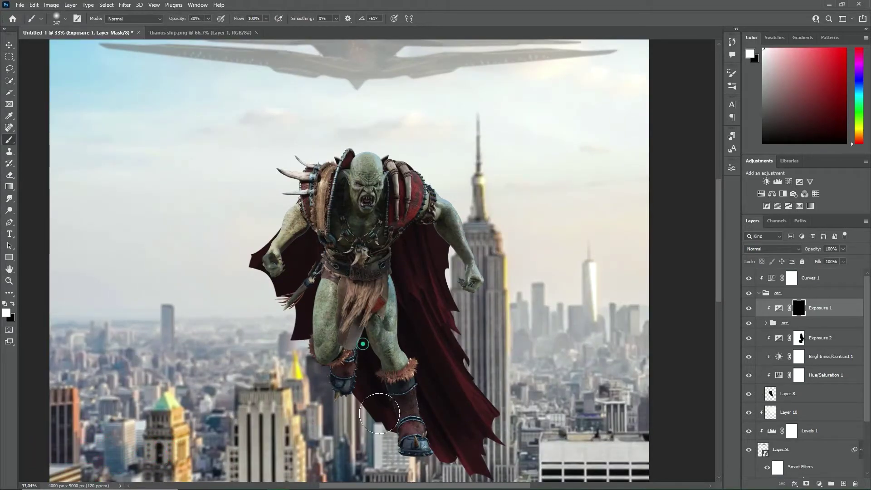
pyautogui.doubleClick(779, 309)
pyautogui.click(622, 179)
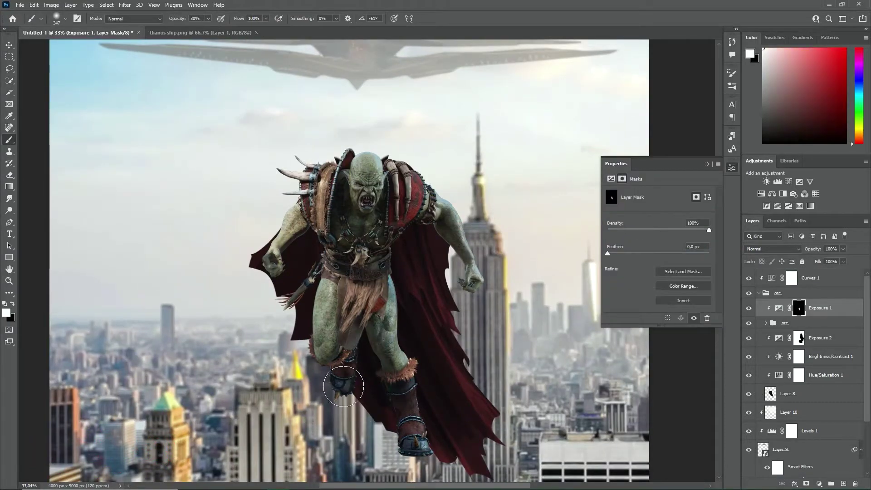
# - Paint the Exposure 1 mask to darken the orc's body, forearm, belt and legs
pyautogui.scroll(2, 297, 331)
pyautogui.moveTo(296, 331)
pyautogui.mouseDown()
pyautogui.moveTo(451, 230)
pyautogui.moveTo(464, 263)
pyautogui.mouseUp()
pyautogui.scroll(1, 463, 263)
pyautogui.press(']')
pyautogui.press(']')
pyautogui.moveTo(484, 290); pyautogui.dragTo(512, 206)
pyautogui.hotkey('ctrl', 'z')
pyautogui.moveTo(457, 265); pyautogui.dragTo(425, 302)
pyautogui.moveTo(490, 326); pyautogui.dragTo(298, 133)
pyautogui.scroll(-1, 298, 133)
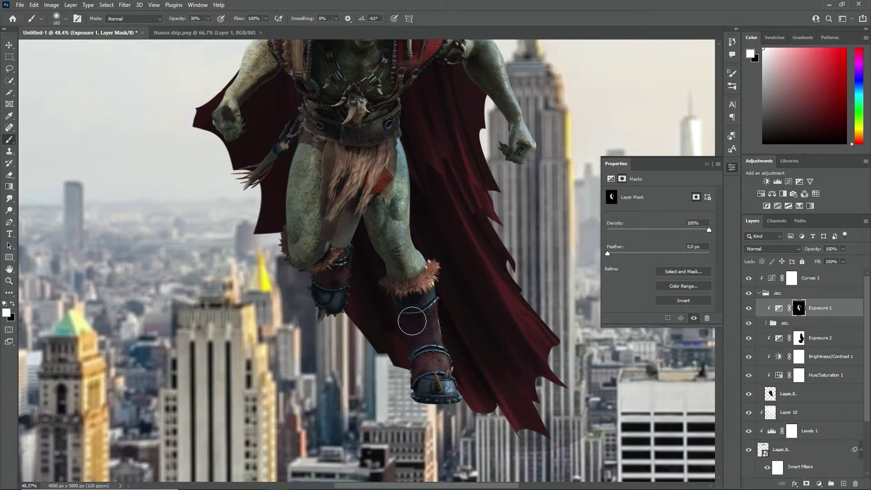
pyautogui.scroll(-2, 298, 133)
pyautogui.hotkey('ctrl', '0')
pyautogui.click(779, 308)
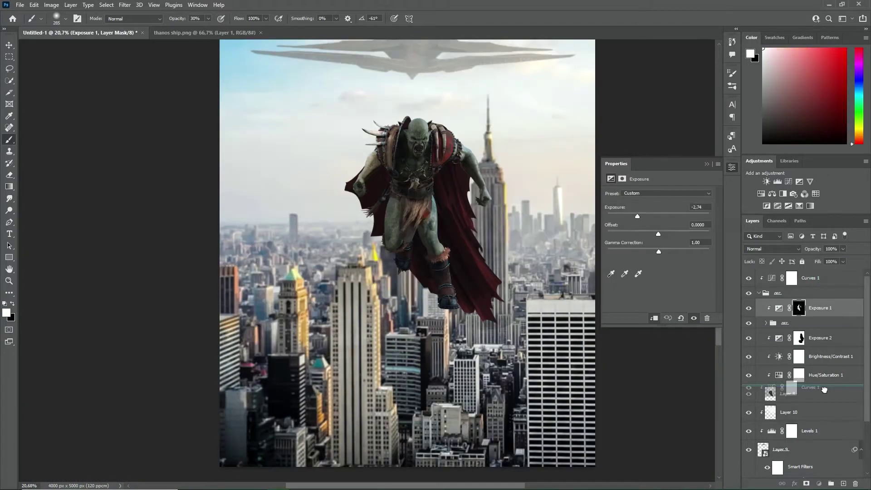
# - Place the Curves 1 copy under Exposure 1, invert the Hue/Saturation 2 mask, and set 10% opacity
pyautogui.moveTo(820, 344); pyautogui.dragTo(820, 338)
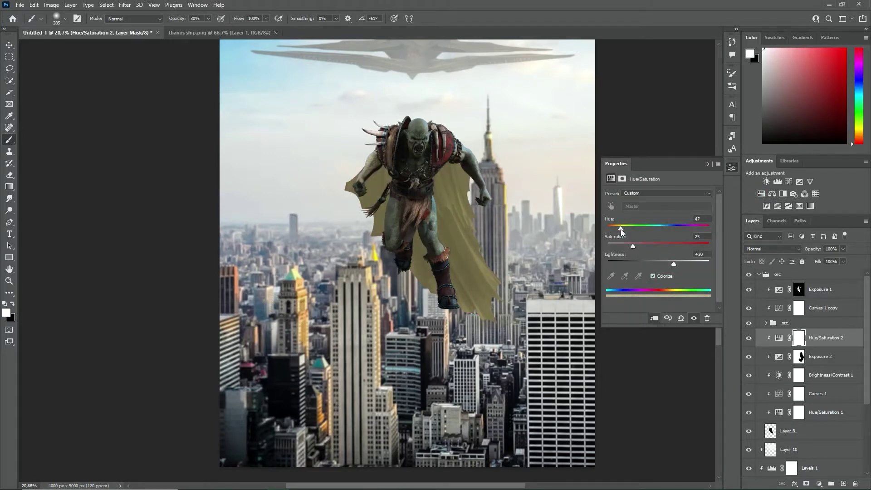
pyautogui.hotkey('ctrl', 'i')
pyautogui.scroll(2, 507, 284)
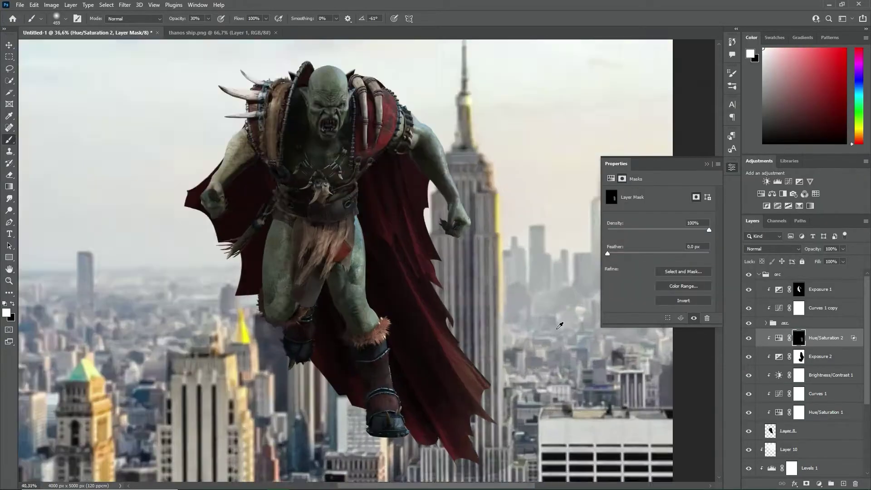
pyautogui.scroll(2, 507, 283)
pyautogui.scroll(2, 507, 283)
pyautogui.press('1')
pyautogui.scroll(-4, 501, 295)
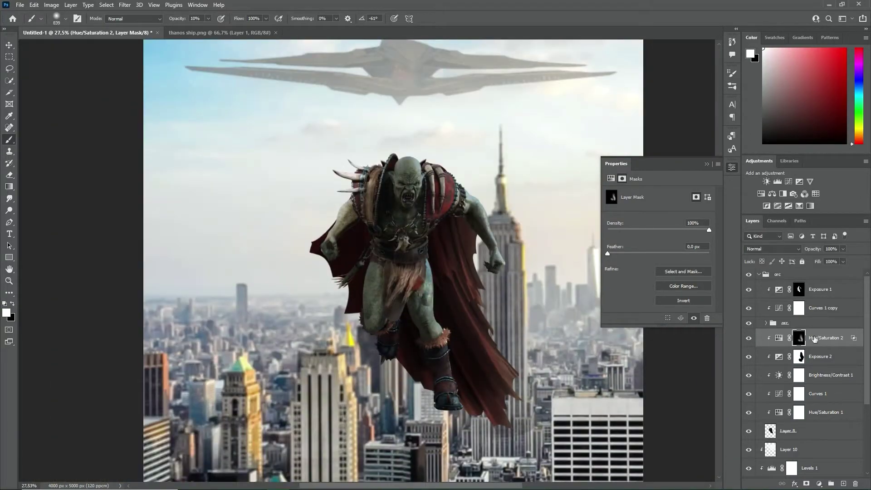
# - Duplicate the Hue/Saturation 2 tint layer and invert the copy's mask
pyautogui.moveTo(815, 338); pyautogui.dragTo(796, 291)
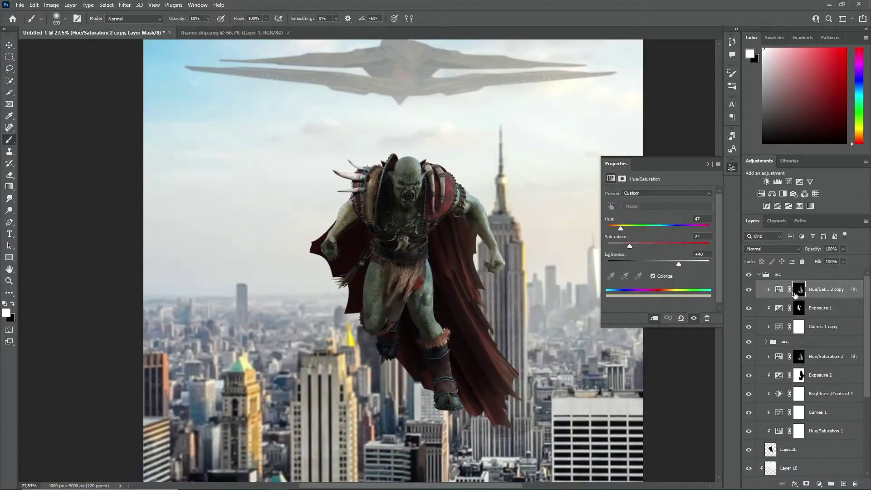
pyautogui.click(683, 300)
pyautogui.scroll(5, 467, 283)
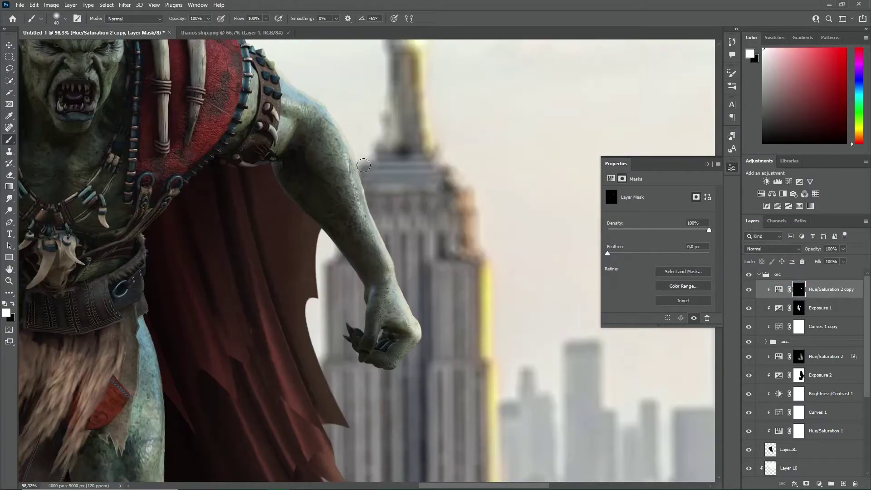
pyautogui.moveTo(303, 90); pyautogui.dragTo(428, 239)
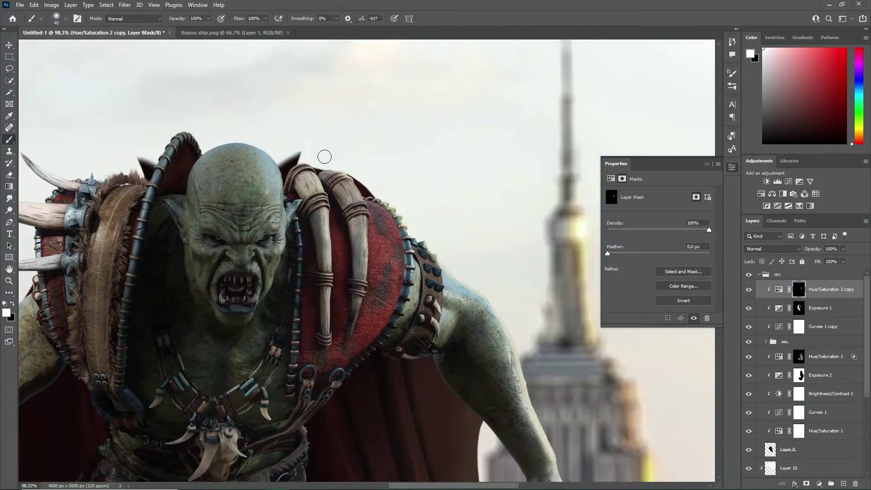
pyautogui.scroll(3, 412, 177)
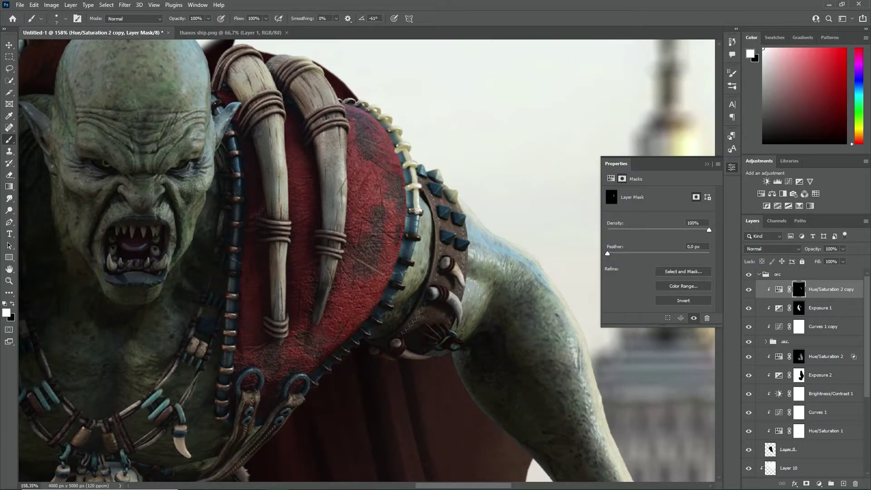
pyautogui.scroll(4, 421, 213)
# - Erase the stray highlight from the orc's lower strap
pyautogui.press('e')
pyautogui.moveTo(374, 300); pyautogui.dragTo(401, 306)
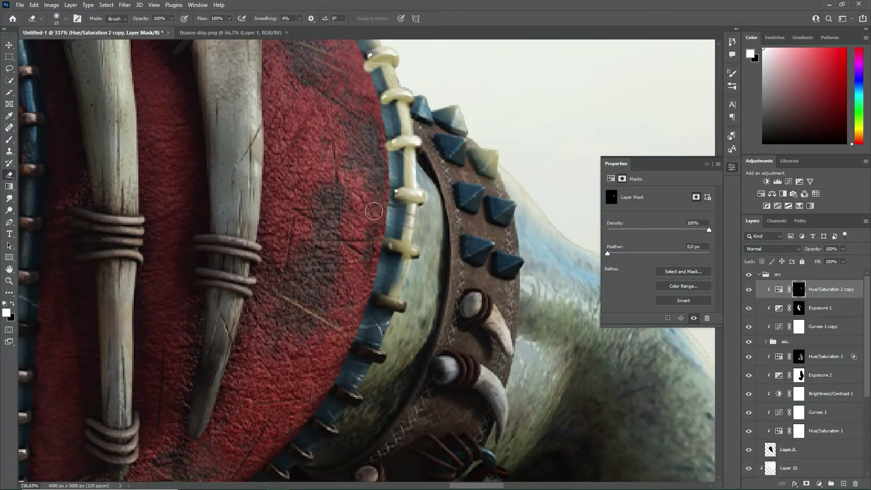
pyautogui.scroll(-1, 384, 84)
pyautogui.scroll(-3, 384, 83)
pyautogui.scroll(3, 354, 91)
pyautogui.scroll(1, 355, 92)
pyautogui.press('b')
pyautogui.scroll(2, 384, 159)
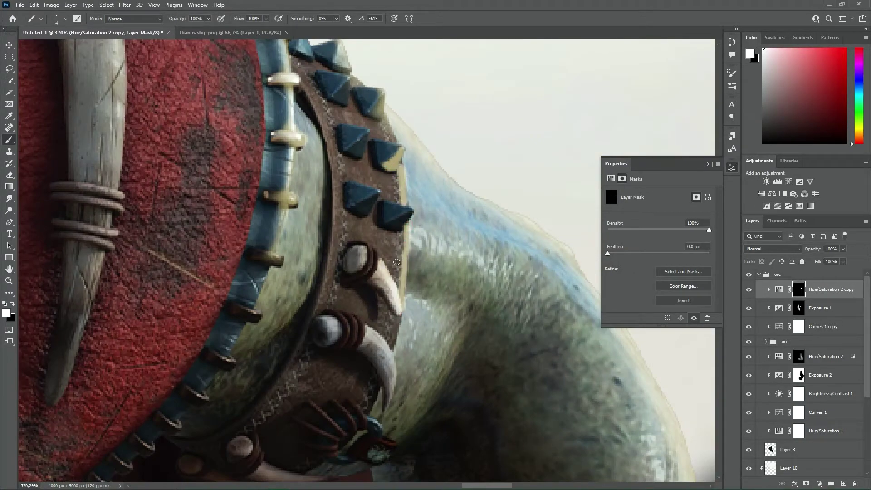
pyautogui.press('b')
pyautogui.scroll(-3, 394, 198)
pyautogui.scroll(-1, 394, 198)
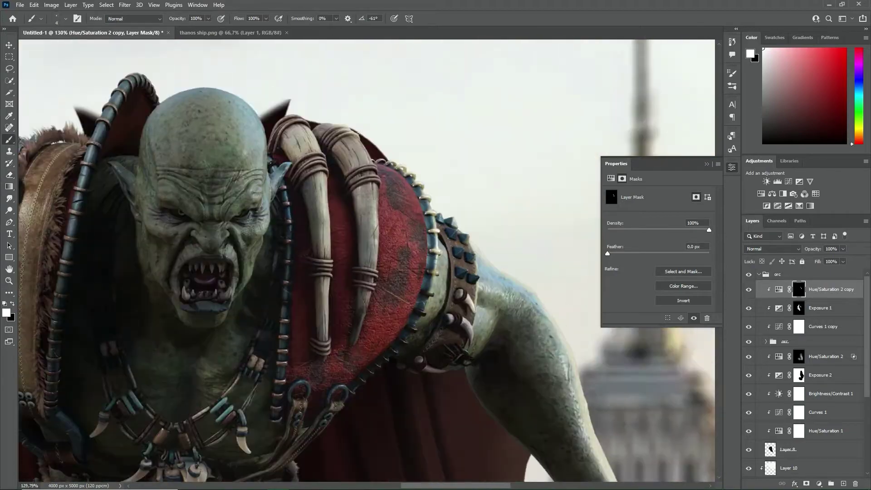
pyautogui.scroll(2, 367, 172)
# - Redo the tusk highlight, painting a pale stroke along it on the Hue/Saturation 2 copy mask
pyautogui.press('e')
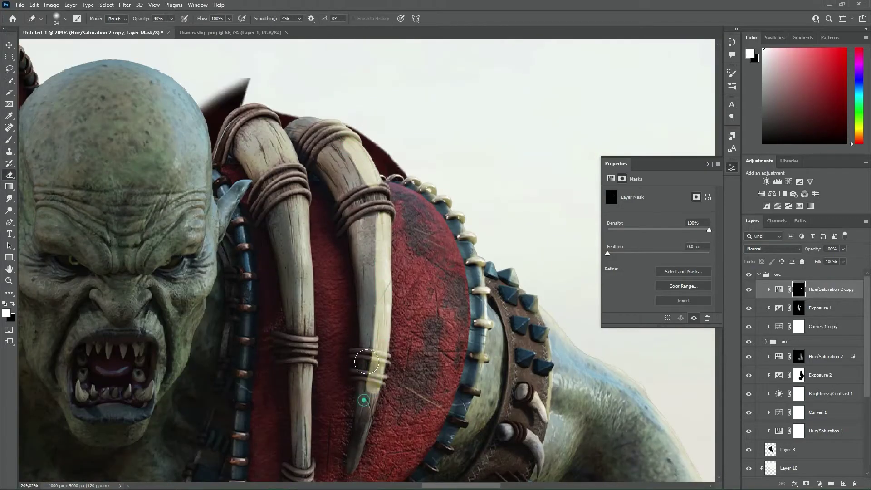
pyautogui.moveTo(362, 399); pyautogui.dragTo(364, 267)
pyautogui.keyDown('ctrl'); pyautogui.click(254, 166); pyautogui.keyUp('ctrl')
pyautogui.moveTo(254, 166); pyautogui.dragTo(399, 207)
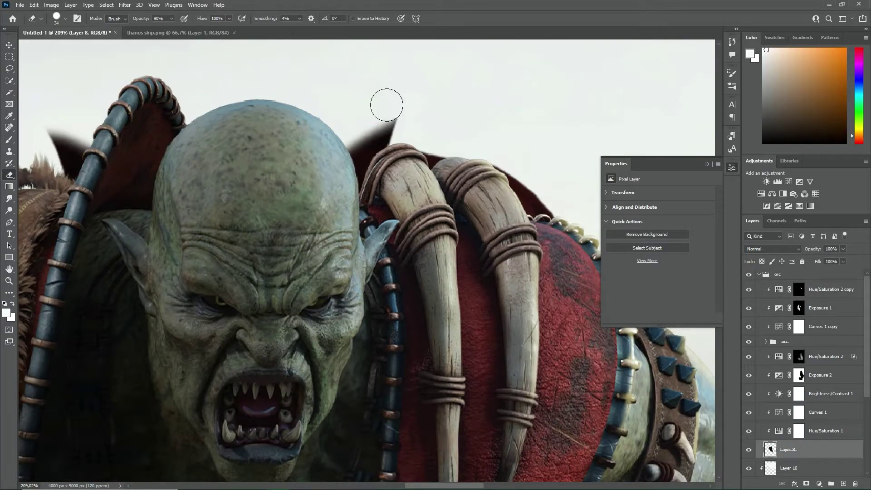
pyautogui.press('b')
pyautogui.click(798, 290)
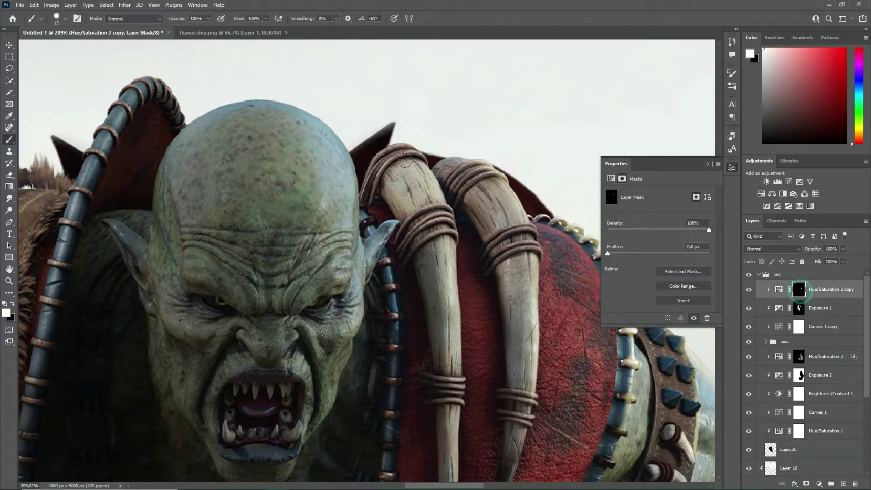
pyautogui.moveTo(451, 285); pyautogui.dragTo(449, 383)
pyautogui.press('e')
pyautogui.hotkey('ctrl', '0')
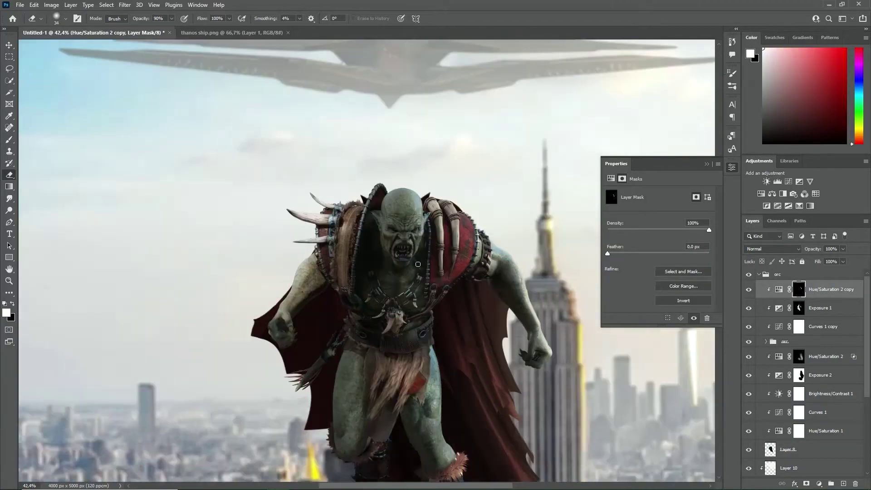
pyautogui.scroll(5, 439, 256)
pyautogui.press('b')
# - With a larger brush, paint a highlight down the right side of the orc's head
pyautogui.scroll(-2, 458, 394)
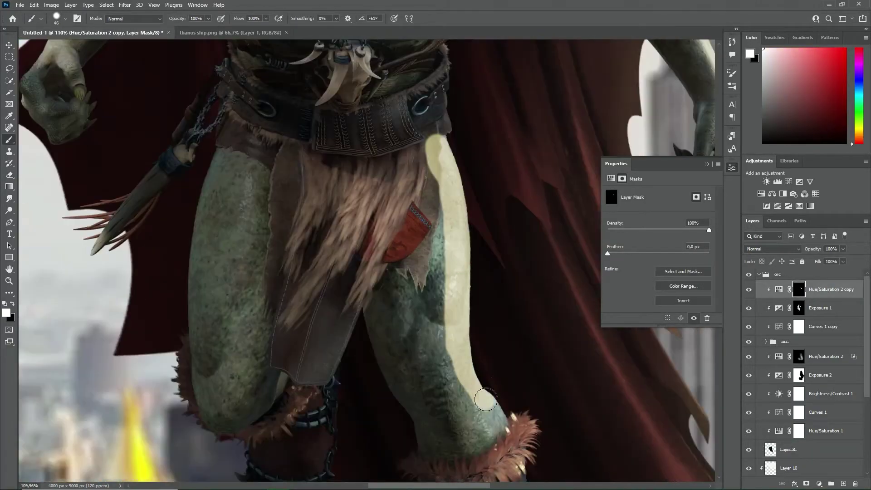
pyautogui.scroll(-5, 556, 363)
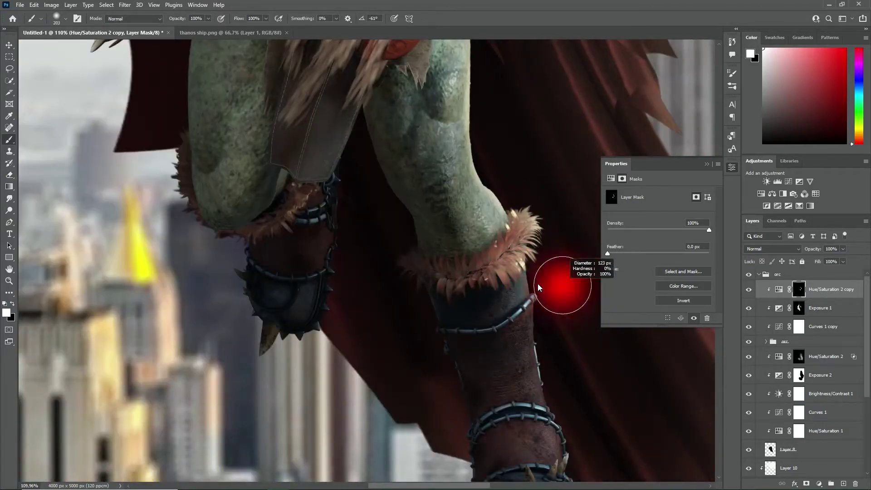
pyautogui.scroll(-3, 543, 331)
pyautogui.scroll(-2, 583, 411)
pyautogui.scroll(3, 571, 345)
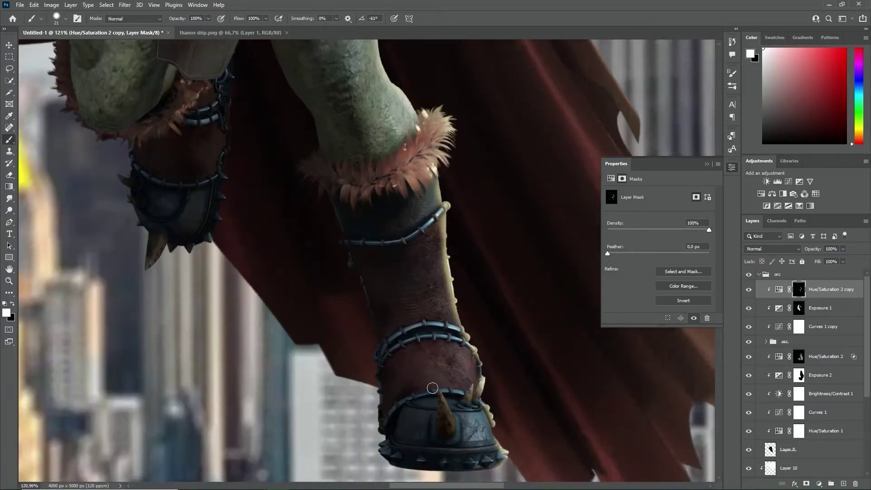
pyautogui.scroll(3, 572, 345)
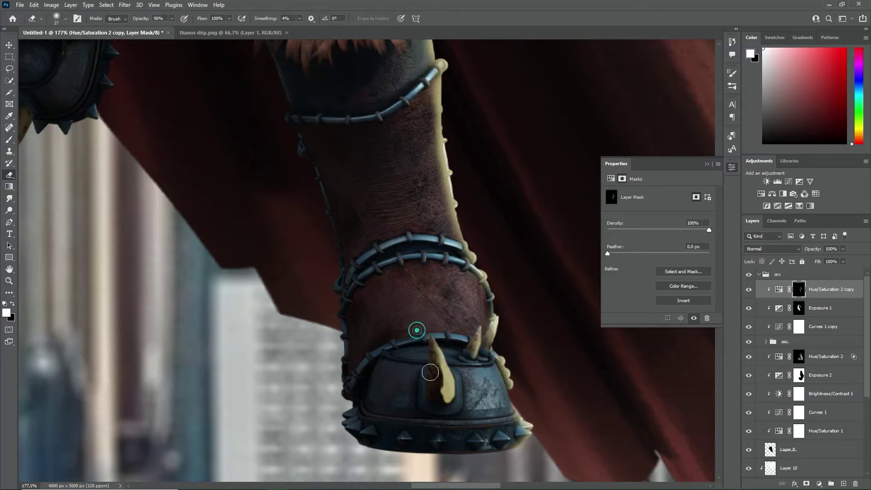
pyautogui.scroll(-3, 414, 331)
pyautogui.scroll(2, 372, 305)
pyautogui.press(']')
pyautogui.press(']')
pyautogui.press(']')
pyautogui.moveTo(374, 180); pyautogui.dragTo(385, 285)
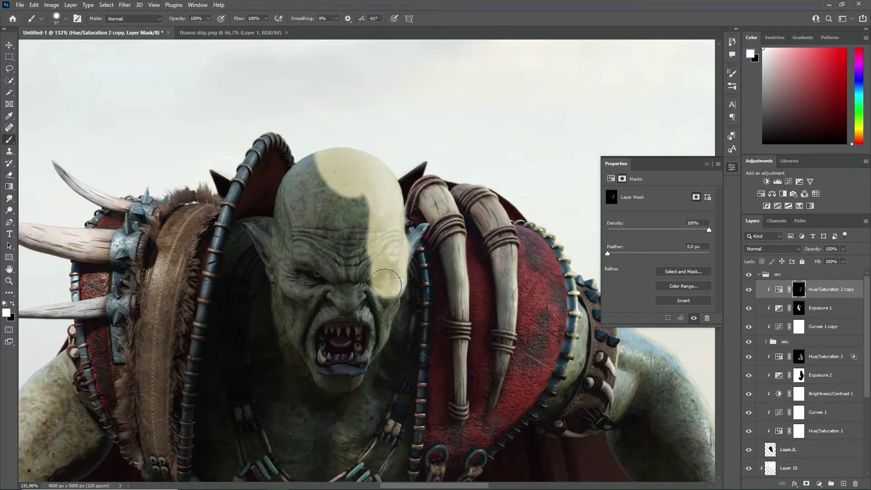
# - Erase excess highlight from the head and cheek, then duplicate the Hue/Saturation 2 copy layer
pyautogui.moveTo(420, 218)
pyautogui.mouseDown()
pyautogui.moveTo(390, 224)
pyautogui.moveTo(381, 290)
pyautogui.moveTo(326, 154)
pyautogui.mouseUp()
pyautogui.scroll(3, 357, 176)
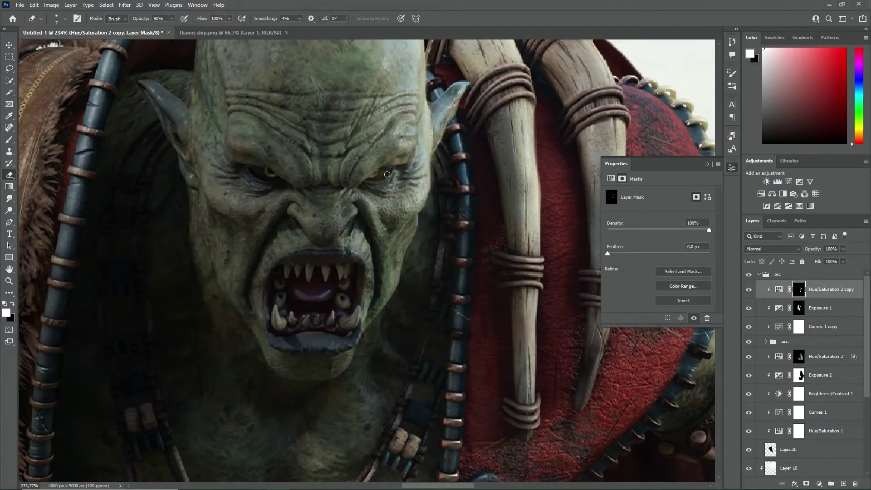
pyautogui.press('b')
pyautogui.press('e')
pyautogui.moveTo(380, 226); pyautogui.dragTo(381, 295)
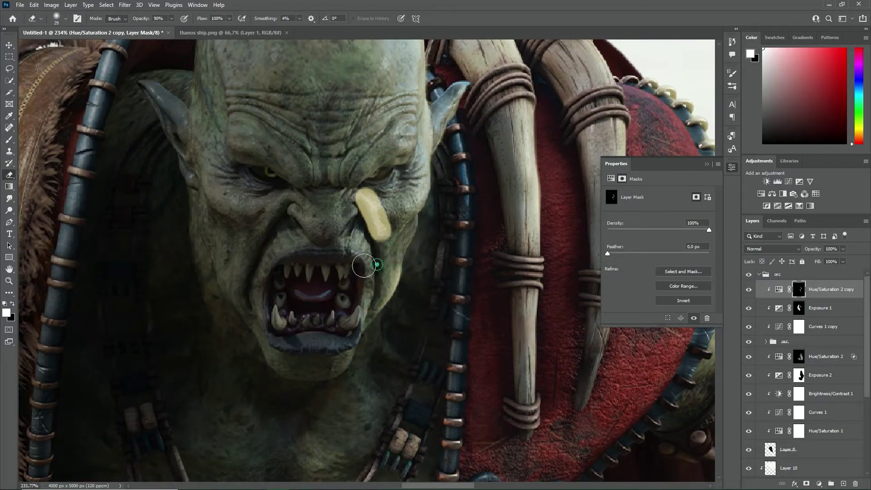
pyautogui.scroll(-5, 395, 233)
pyautogui.scroll(-3, 395, 233)
pyautogui.scroll(6, 388, 141)
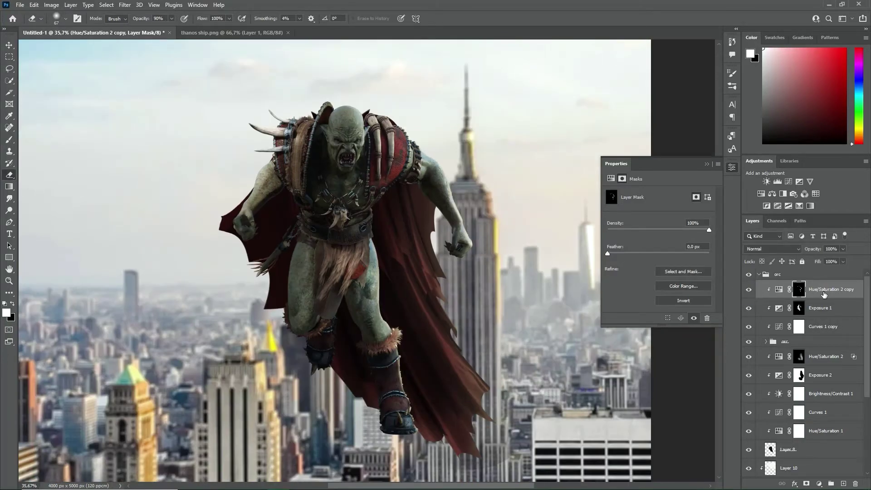
pyautogui.hotkey('ctrl', 'j')
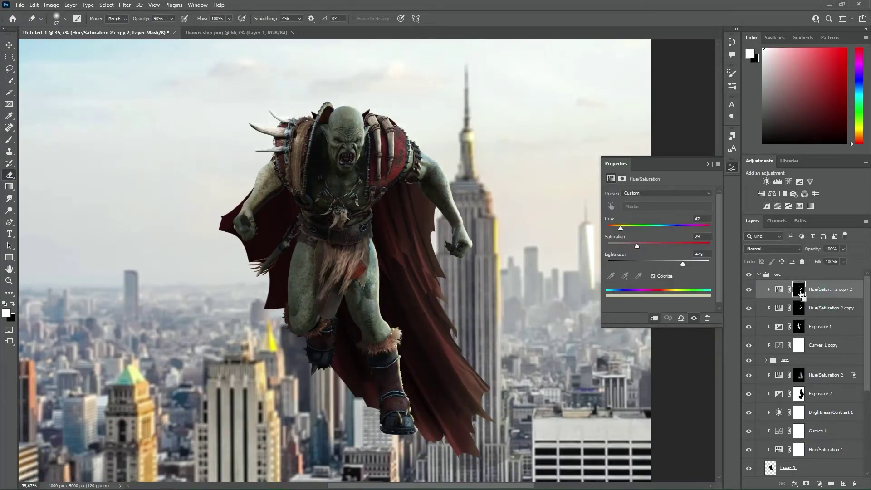
# - Collapse the orc group and create a new empty glow layer at the chosen position
pyautogui.moveTo(395, 95); pyautogui.dragTo(395, 39)
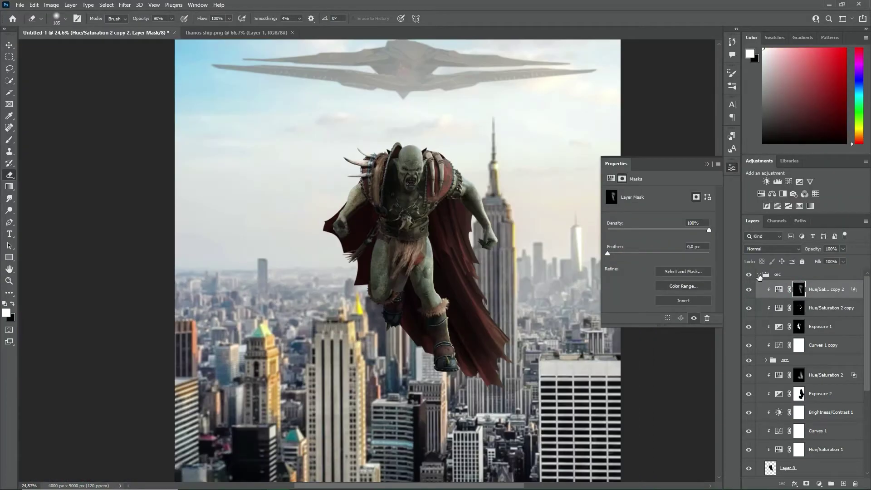
pyautogui.click(759, 276)
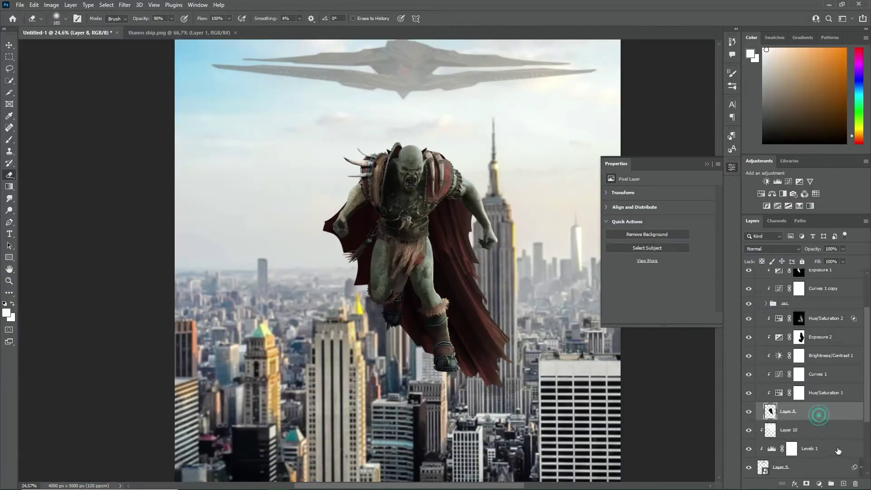
pyautogui.scroll(-3, 808, 363)
pyautogui.click(787, 314)
pyautogui.press('super')
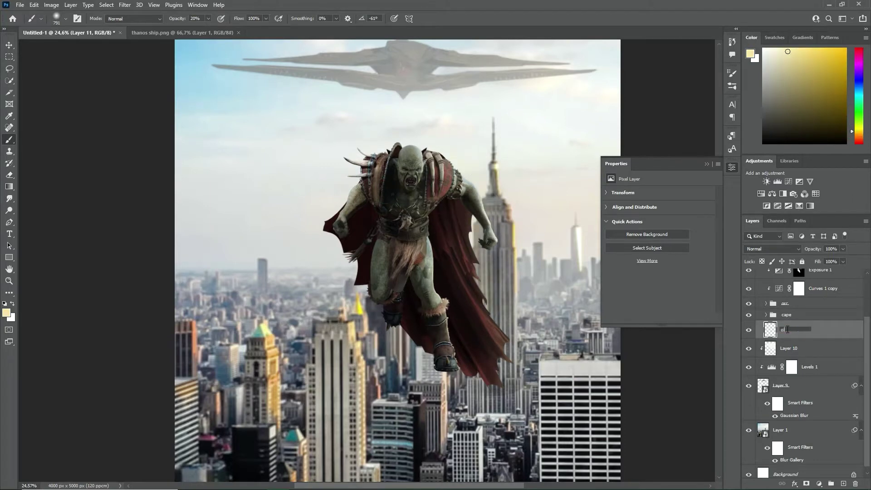
# - Inside the orc group, select the lower glow layer and add another empty layer above it
pyautogui.scroll(3, 449, 172)
pyautogui.scroll(3, 808, 363)
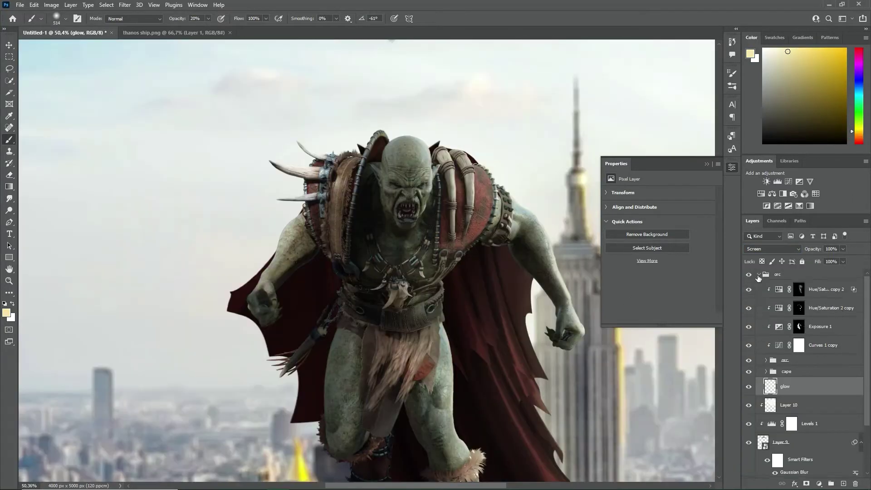
pyautogui.click(826, 308)
pyautogui.click(787, 289)
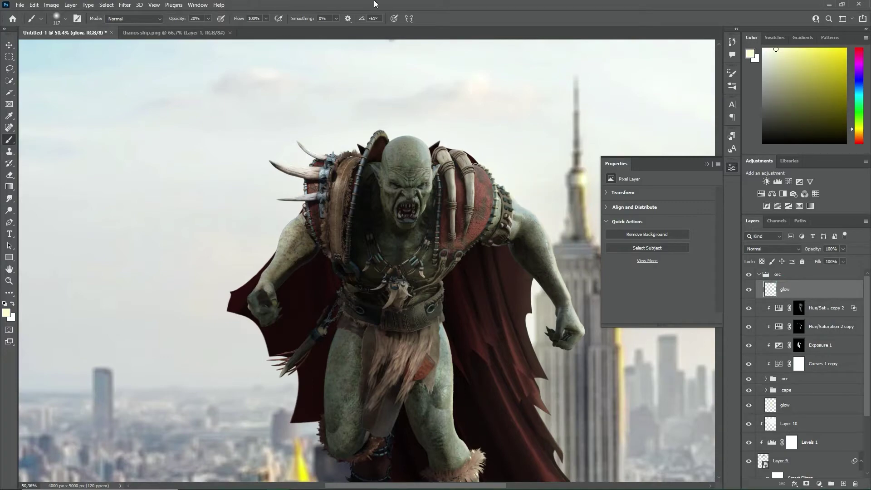
pyautogui.scroll(-3, 541, 216)
pyautogui.scroll(-2, 541, 216)
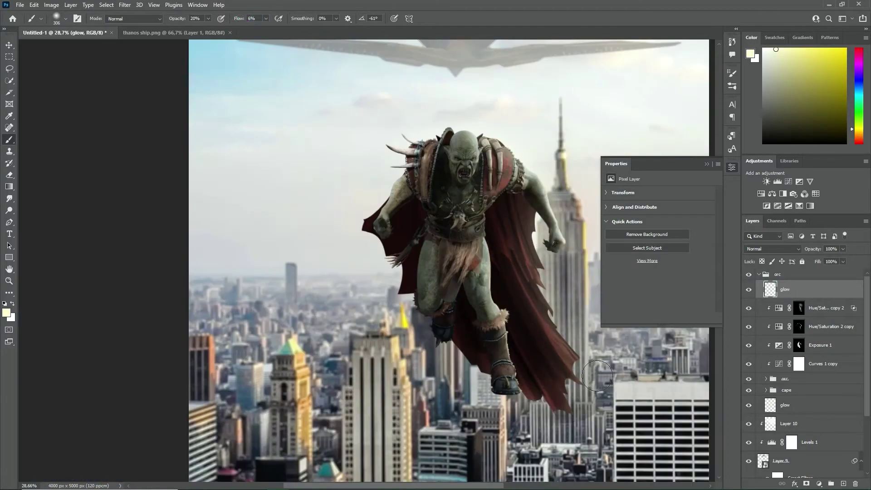
pyautogui.click(798, 406)
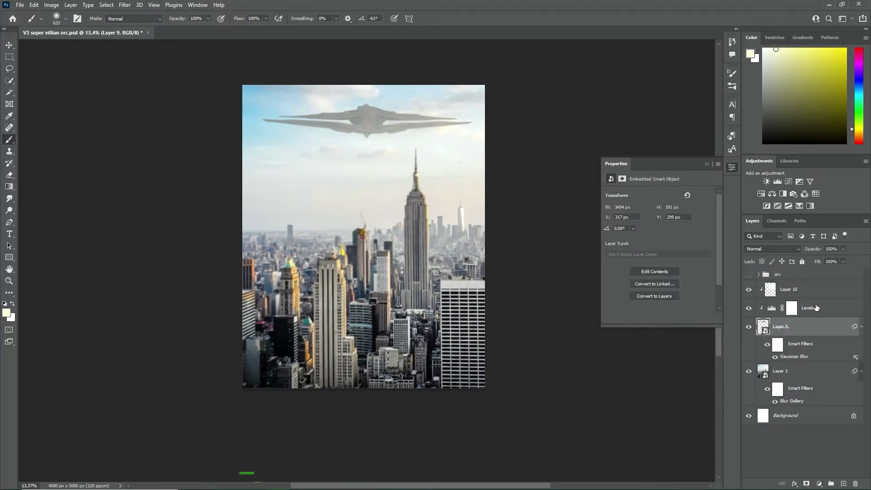
pyautogui.hotkey('ctrl', 'shift', 'alt', 'n')
pyautogui.rightClick(372, 178)
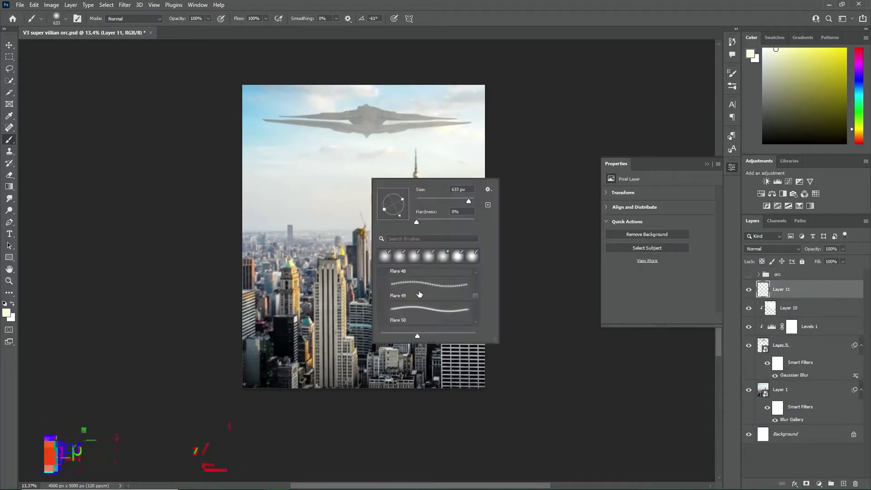
# - Reduce the city background's Field Blur smart filter to about 6 px and apply it
pyautogui.click(429, 282)
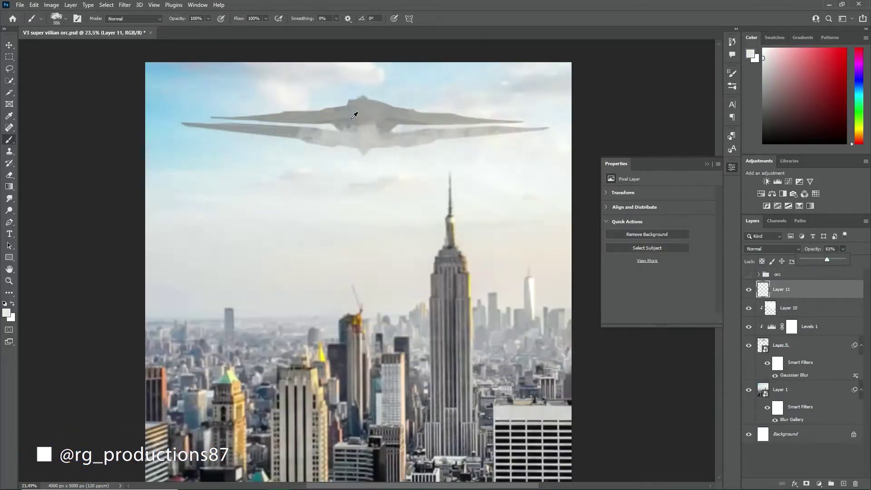
pyautogui.click(765, 299)
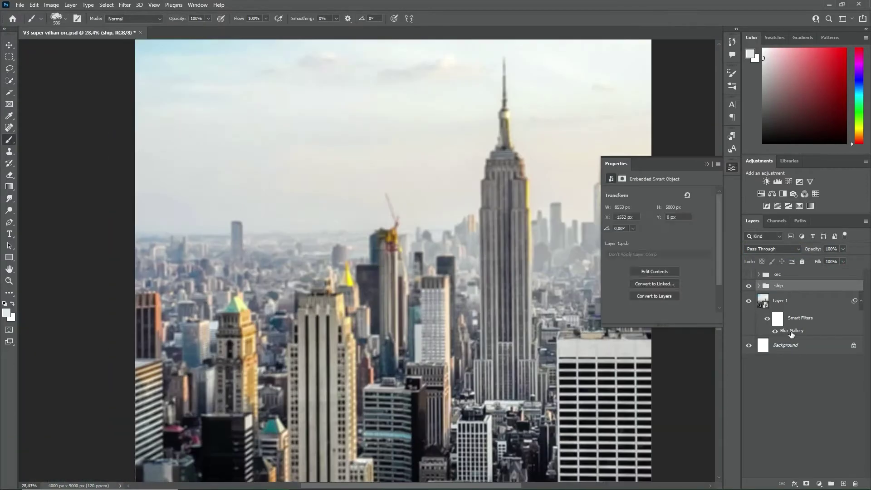
pyautogui.doubleClick(792, 331)
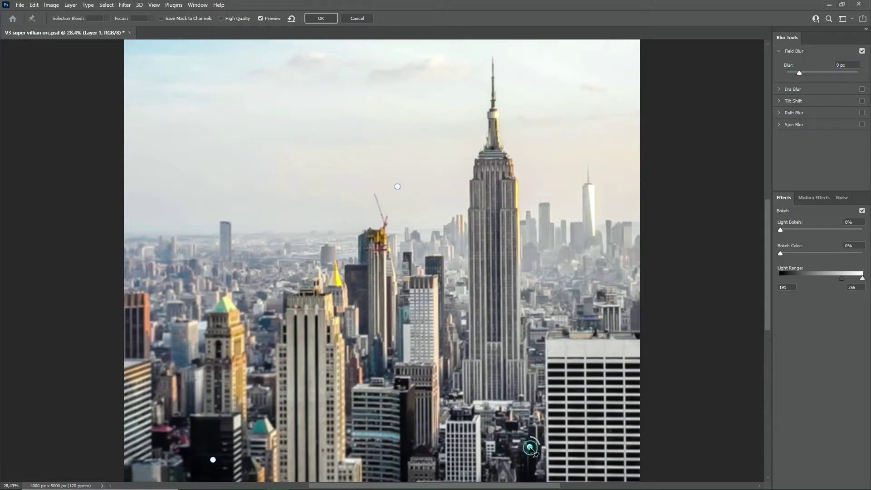
pyautogui.moveTo(802, 73); pyautogui.dragTo(795, 72)
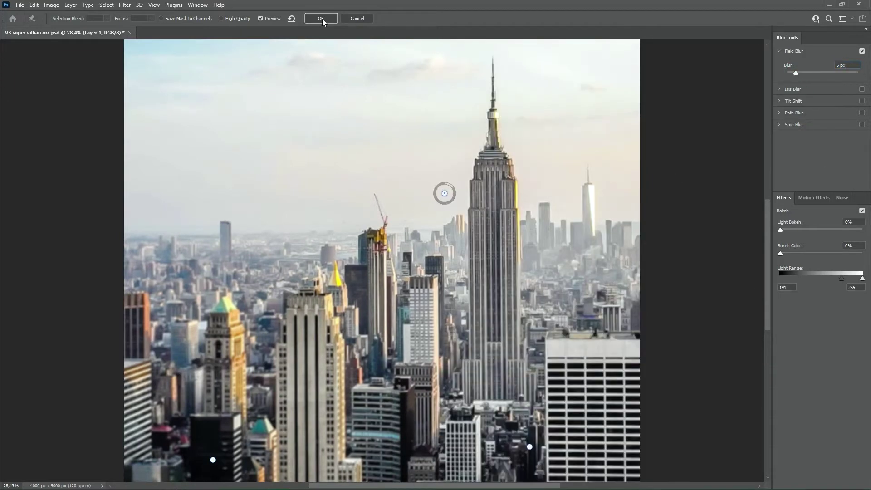
pyautogui.click(321, 18)
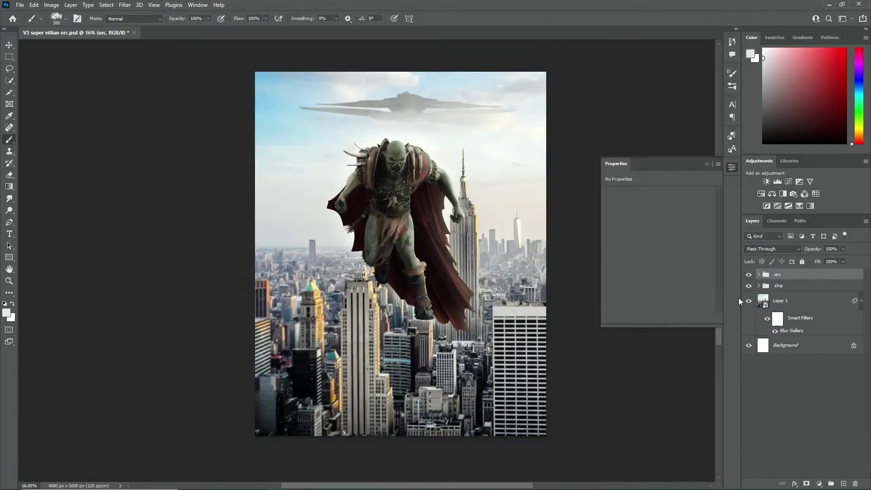
# - Merge the orc copy group into one layer and apply a Motion Blur to it
pyautogui.rightClick(783, 289)
pyautogui.click(744, 411)
pyautogui.click(125, 5)
pyautogui.click(254, 154)
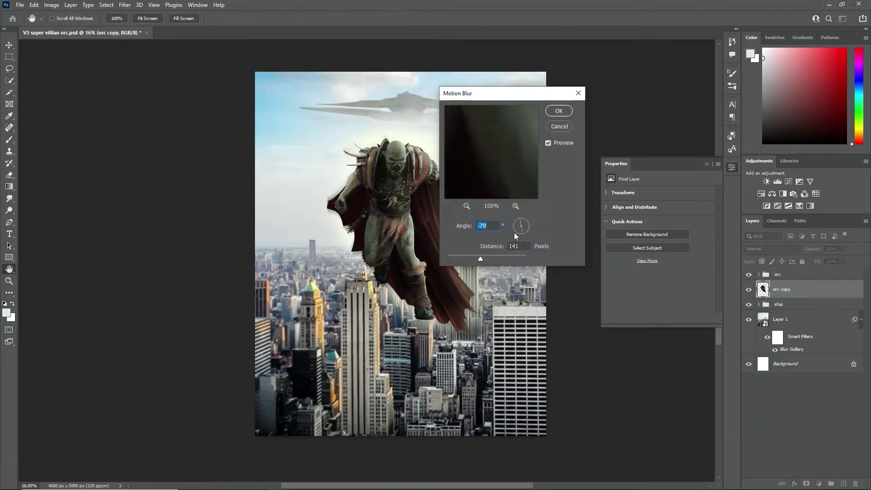
pyautogui.press('Return')
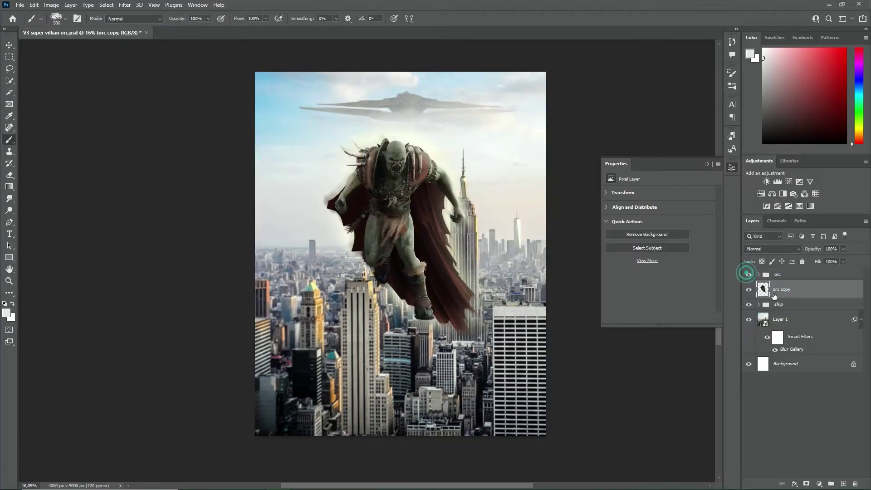
# - Move the orc copy above the orc group and give it a hiding mask
pyautogui.moveTo(784, 289); pyautogui.dragTo(783, 272)
pyautogui.keyDown('alt'); pyautogui.click(806, 483); pyautogui.keyUp('alt')
pyautogui.press('b')
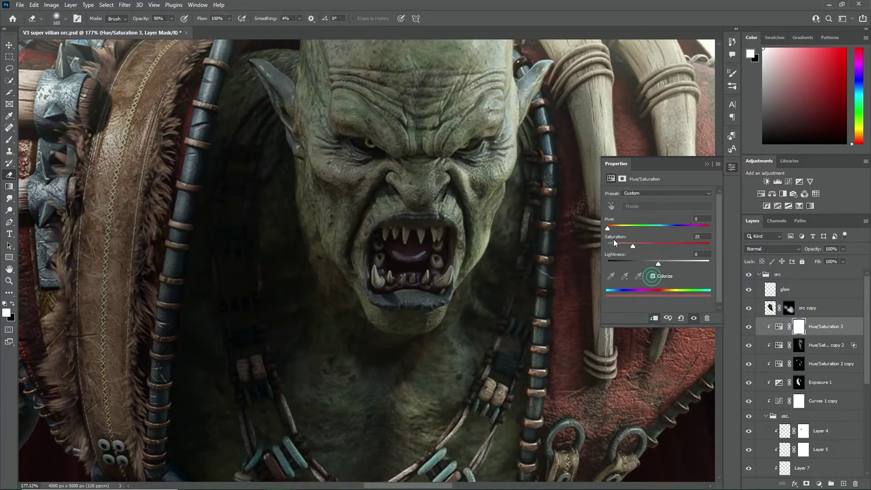
# - Raise the Hue/Saturation 3 tint's saturation and lightness, then invert its mask
pyautogui.moveTo(633, 246); pyautogui.dragTo(653, 246)
pyautogui.moveTo(658, 264); pyautogui.dragTo(672, 264)
pyautogui.hotkey('ctrl', 'i')
pyautogui.press('b')
pyautogui.rightClick(388, 143)
pyautogui.press('Escape')
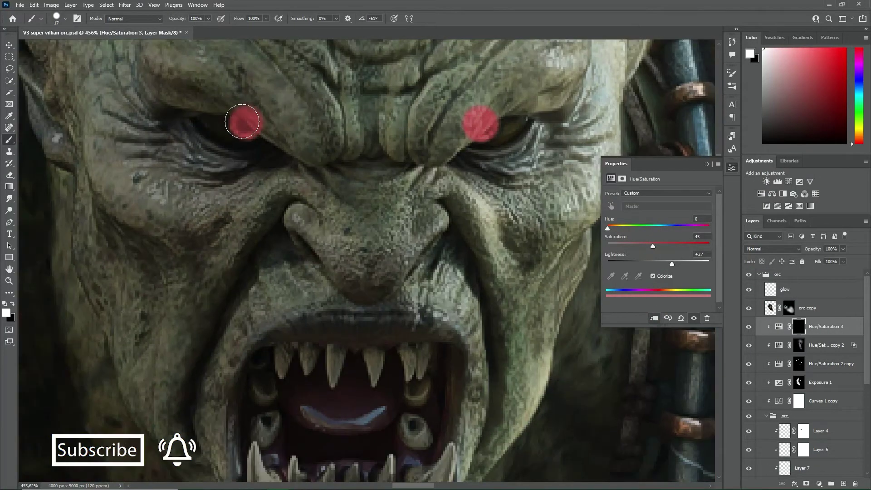
# - Erase excess red around the left eye and set the eye layer to Color Dodge
pyautogui.press('e')
pyautogui.rightClick(328, 132)
pyautogui.press('Escape')
pyautogui.moveTo(256, 122); pyautogui.dragTo(279, 132)
pyautogui.click(772, 249)
pyautogui.click(771, 324)
pyautogui.hotkey('ctrl', '0')
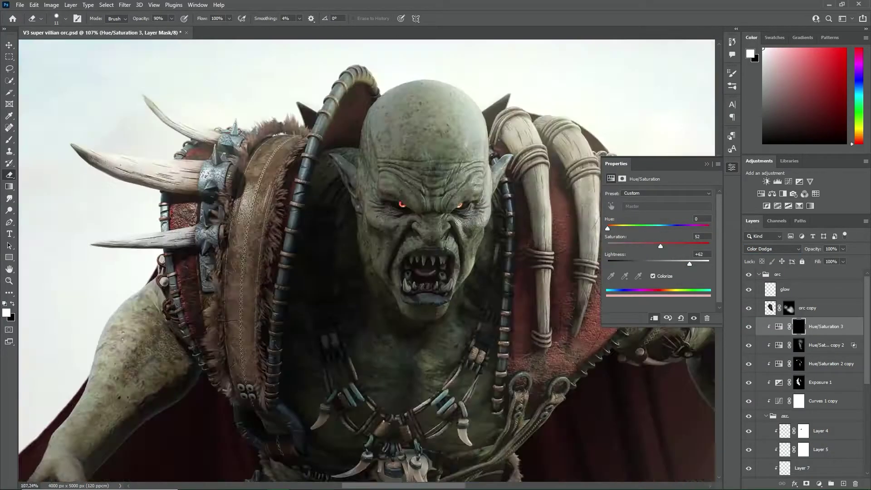
pyautogui.scroll(-5, 369, 259)
pyautogui.click(771, 289)
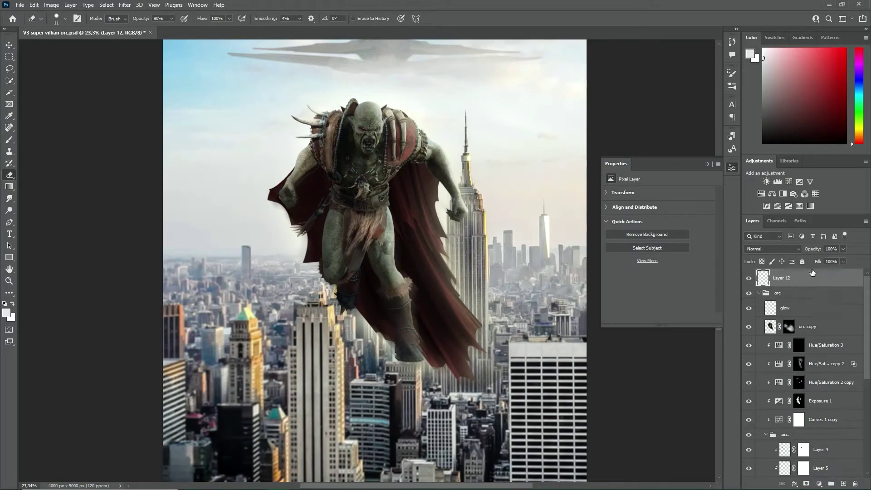
# - Paint a light yellow Flare 49 brush stamp on Layer 12 at the top of the stack
pyautogui.moveTo(810, 270); pyautogui.dragTo(810, 275)
pyautogui.press('b')
pyautogui.rightClick(389, 168)
pyautogui.scroll(-5, 445, 286)
pyautogui.click(444, 302)
pyautogui.hotkey('ctrl', '-')
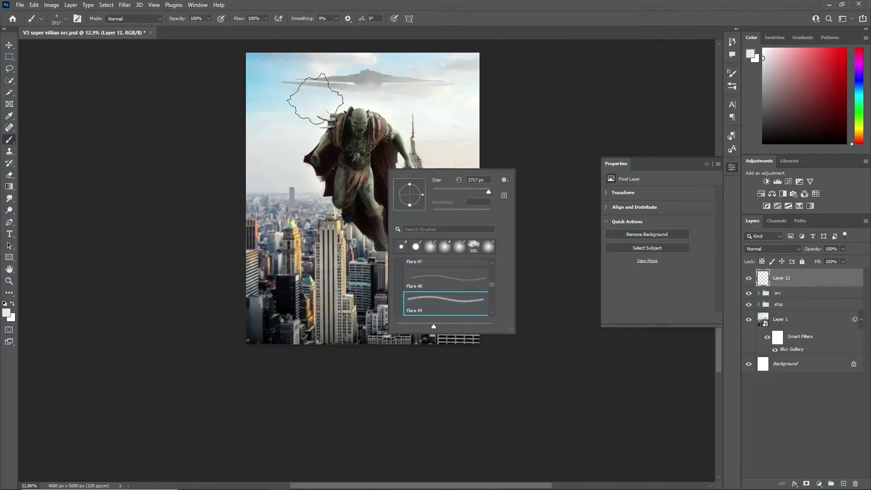
pyautogui.click(477, 142)
pyautogui.click(862, 131)
pyautogui.click(370, 179)
# - Stretch the flare over the right side and set its layer to Screen
pyautogui.hotkey('ctrl', 't')
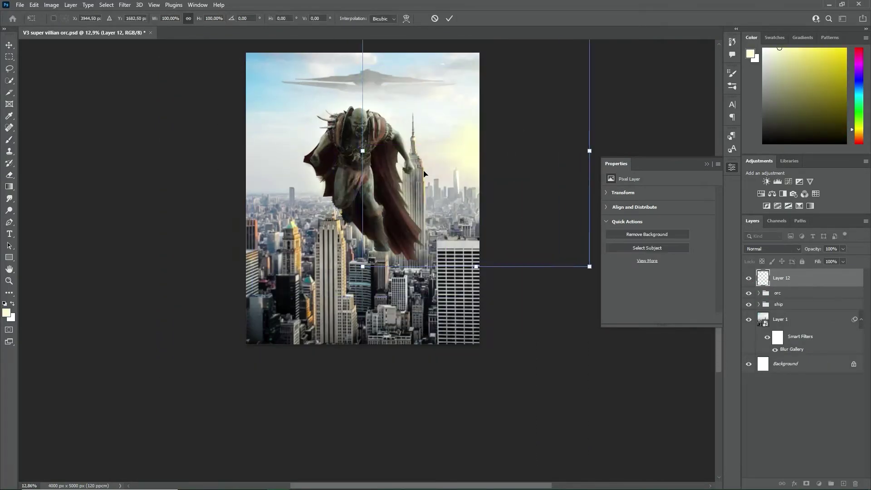
pyautogui.moveTo(589, 262); pyautogui.dragTo(704, 368)
pyautogui.press('Return')
pyautogui.click(771, 249)
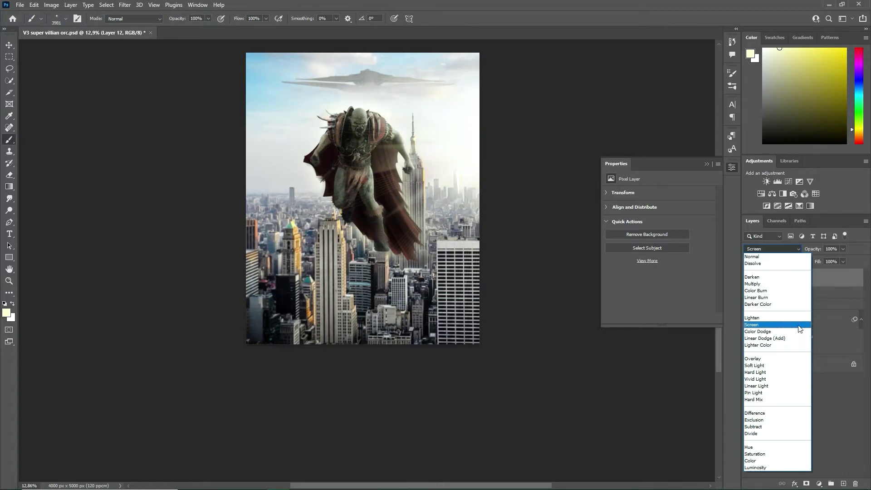
pyautogui.click(800, 325)
pyautogui.hotkey('ctrl', 'z')
# - Repaint the flare in a more saturated yellow, enlarge it and apply Gaussian Blur
pyautogui.click(832, 48)
pyautogui.click(408, 170)
pyautogui.hotkey('ctrl', 't')
pyautogui.moveTo(624, 173); pyautogui.dragTo(633, 173)
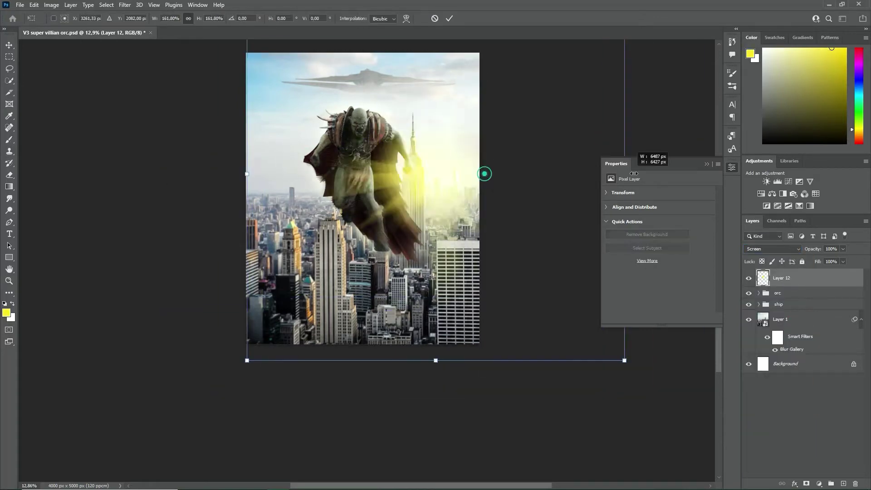
pyautogui.press('Return')
pyautogui.click(771, 248)
pyautogui.click(768, 315)
pyautogui.click(125, 5)
pyautogui.click(136, 14)
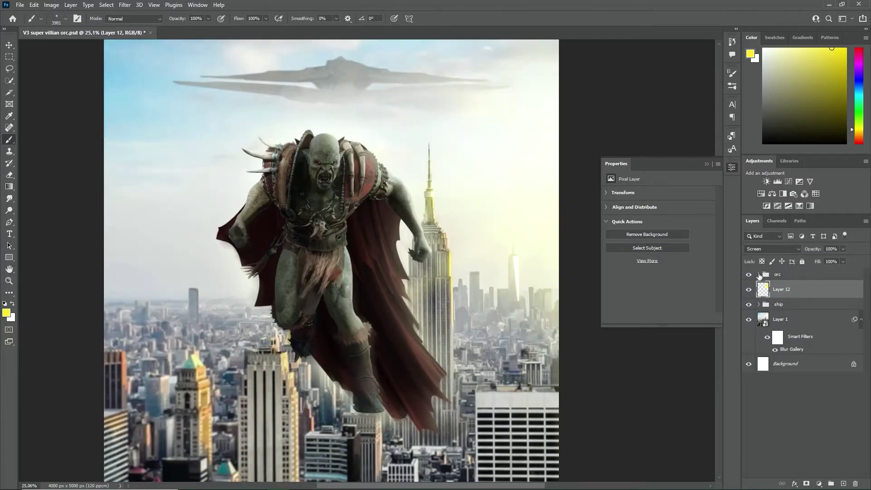
# - Prepare Layer 14 in Screen mode with the Flare 46 brush for painting particles
pyautogui.click(759, 274)
pyautogui.click(780, 363)
pyautogui.hotkey('alt', ']')
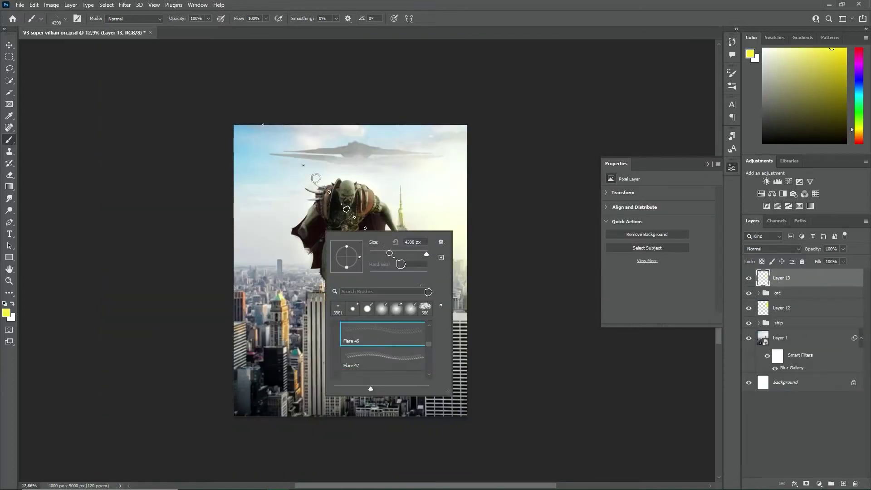
pyautogui.click(365, 249)
pyautogui.click(771, 249)
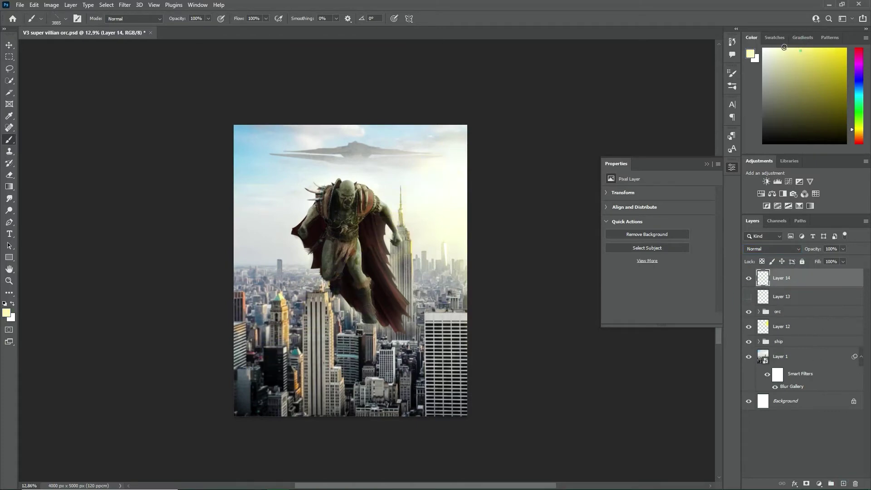
pyautogui.click(784, 249)
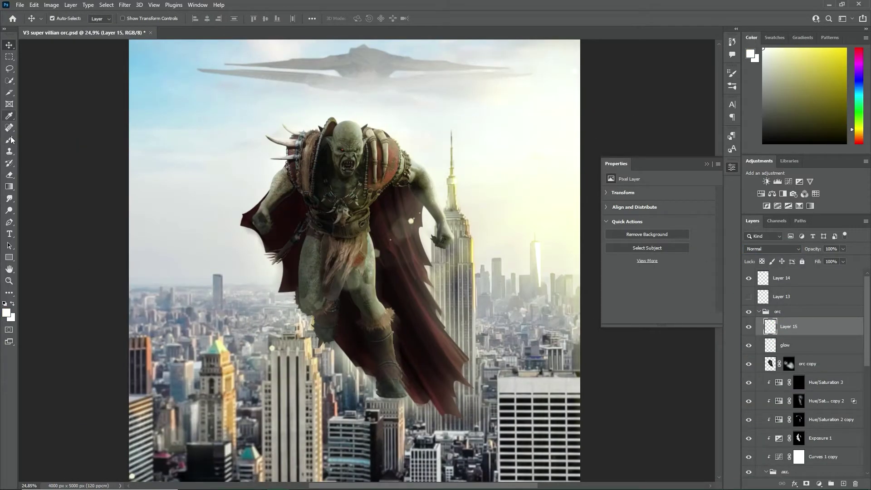
pyautogui.click(11, 140)
pyautogui.rightClick(410, 213)
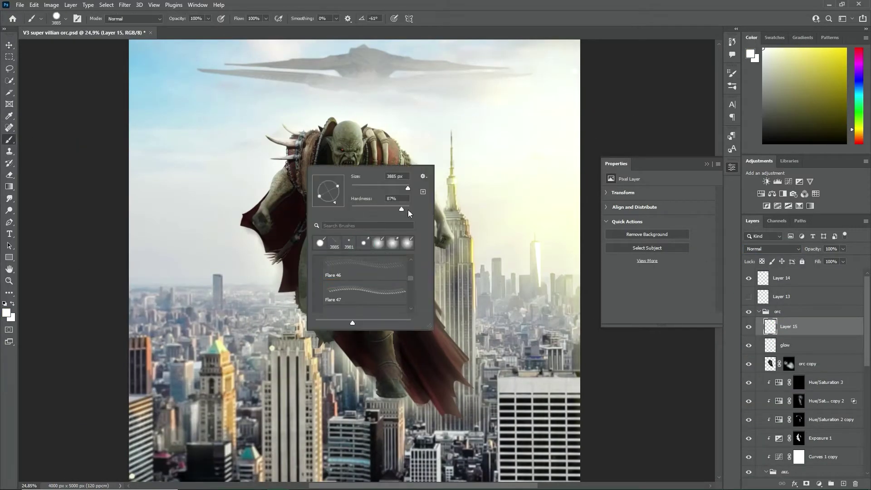
# - Position the beam copy across the orc, group the beams as 'laser', and add a red Inner Glow, size 8
pyautogui.scroll(8, 342, 151)
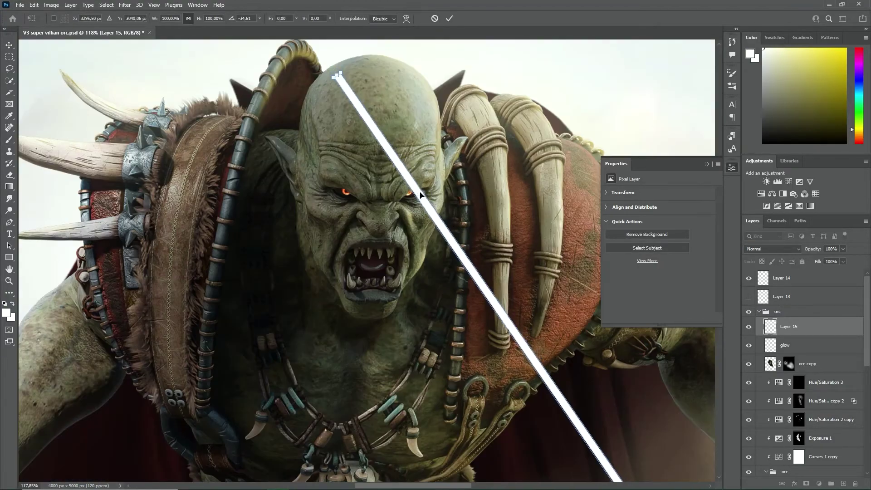
pyautogui.moveTo(418, 194)
pyautogui.mouseDown()
pyautogui.moveTo(424, 217)
pyautogui.moveTo(377, 217)
pyautogui.mouseUp()
pyautogui.press('Return')
pyautogui.hotkey('ctrl', 'g')
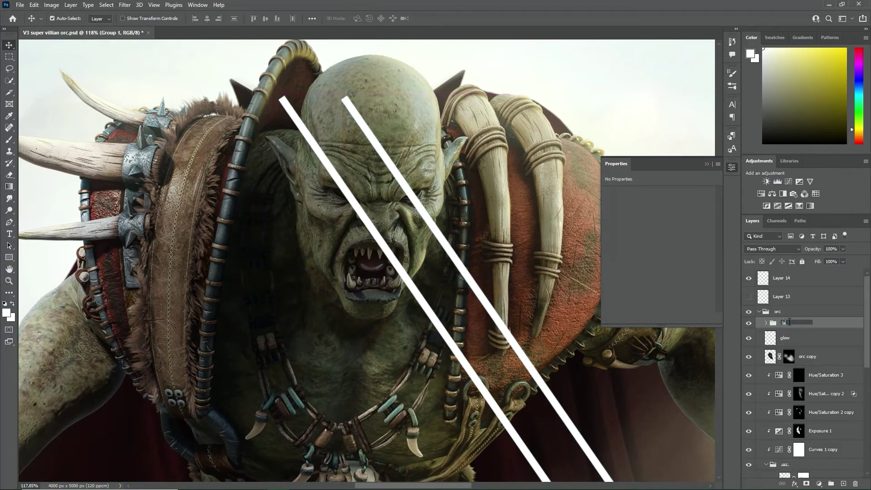
pyautogui.click(843, 248)
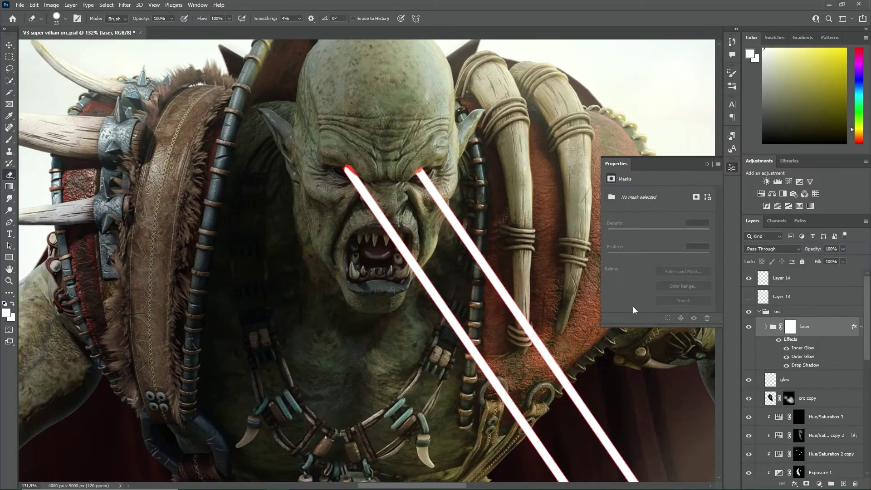
pyautogui.moveTo(672, 215); pyautogui.dragTo(675, 216)
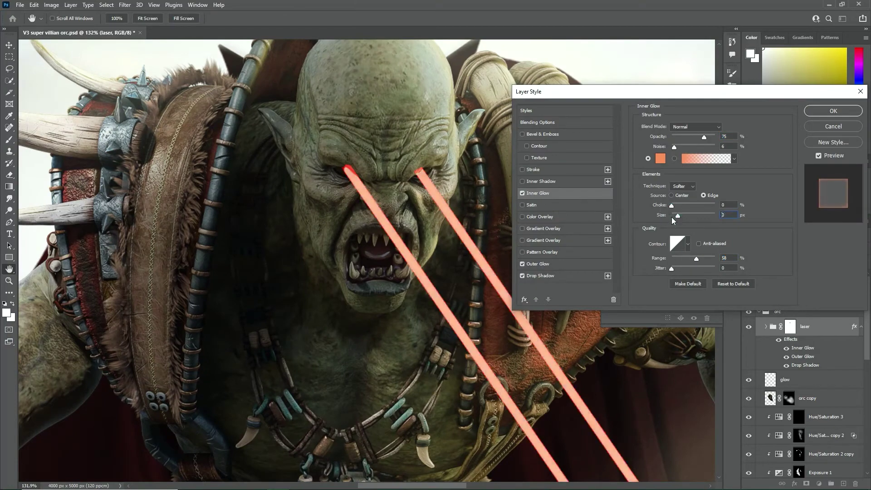
pyautogui.click(661, 158)
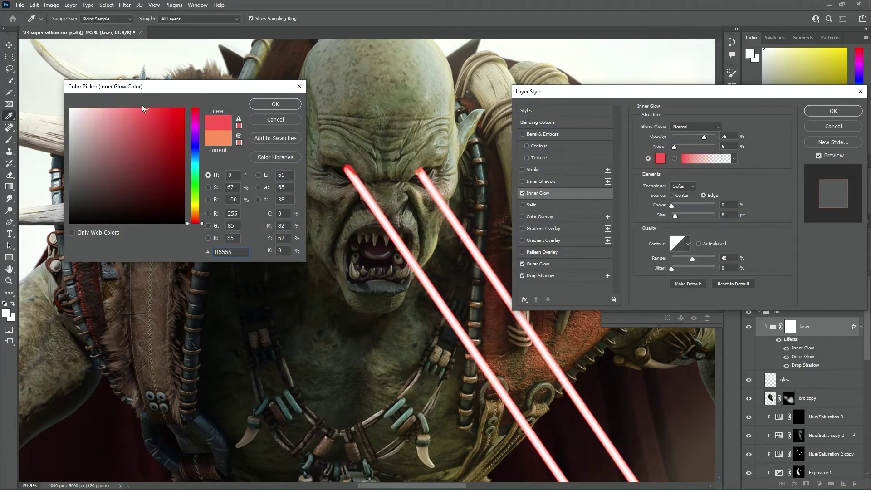
# - Select both laser beam copies in the group and move them below Layer 15
pyautogui.click(766, 328)
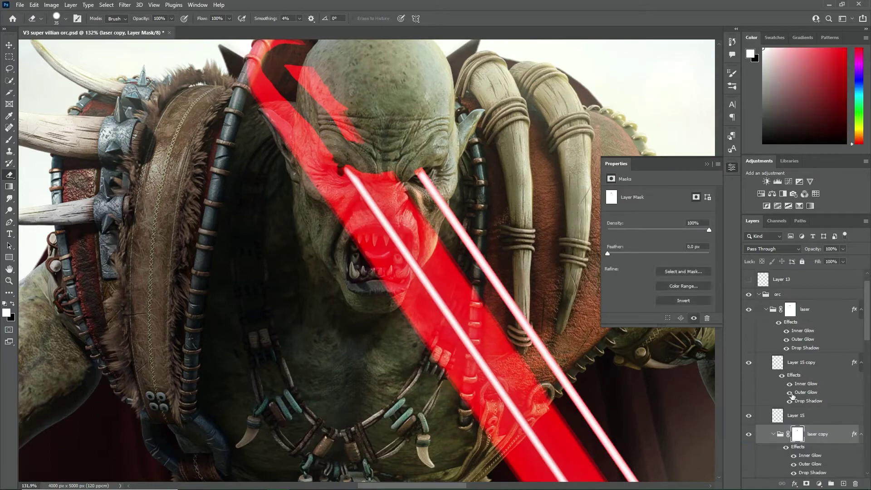
pyautogui.scroll(-2, 779, 291)
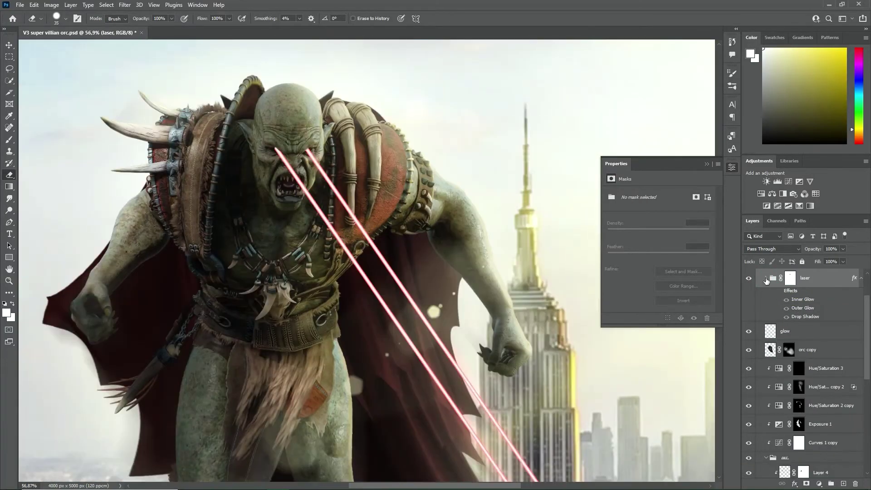
pyautogui.click(777, 384)
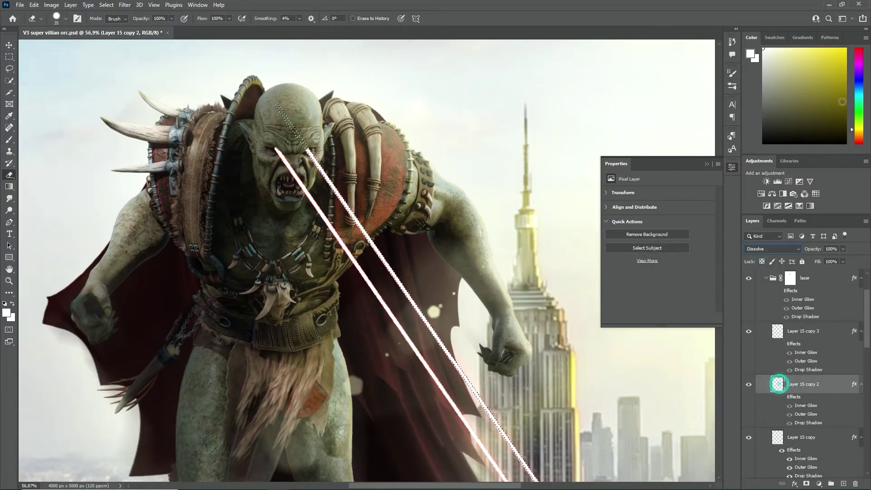
pyautogui.click(787, 252)
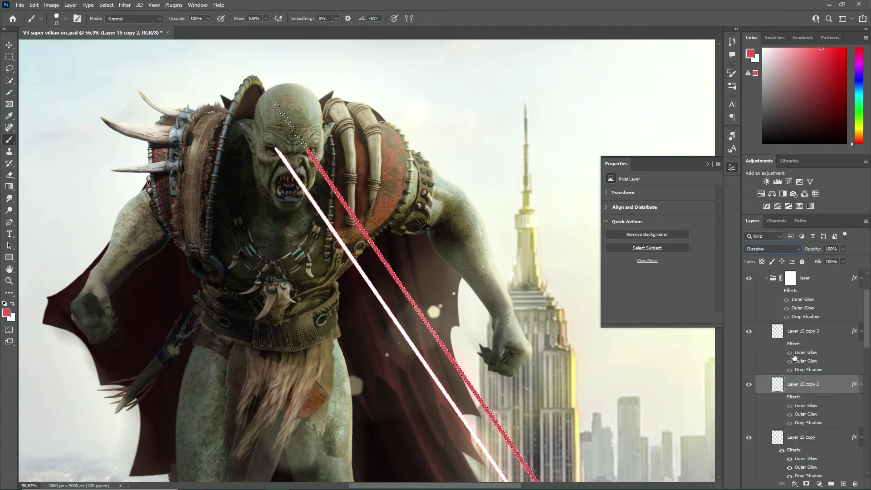
pyautogui.keyDown('shift'); pyautogui.click(806, 331); pyautogui.keyUp('shift')
pyautogui.moveTo(806, 331); pyautogui.dragTo(803, 437)
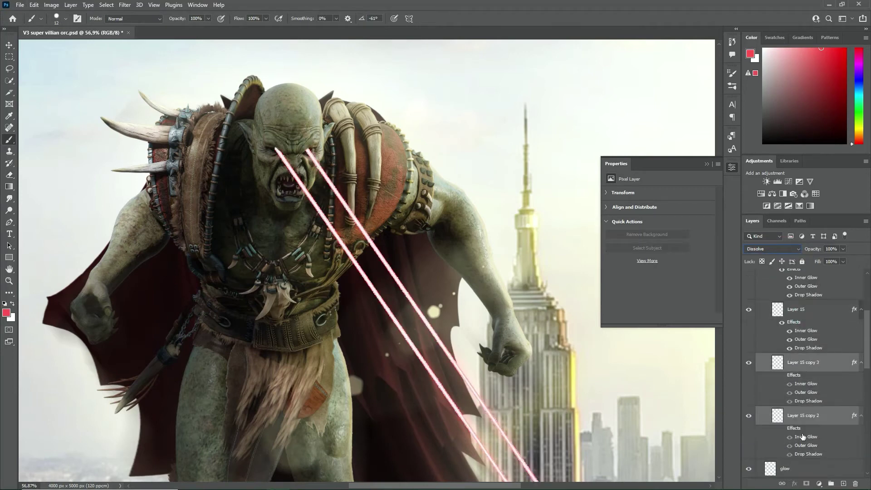
pyautogui.scroll(-3, 790, 367)
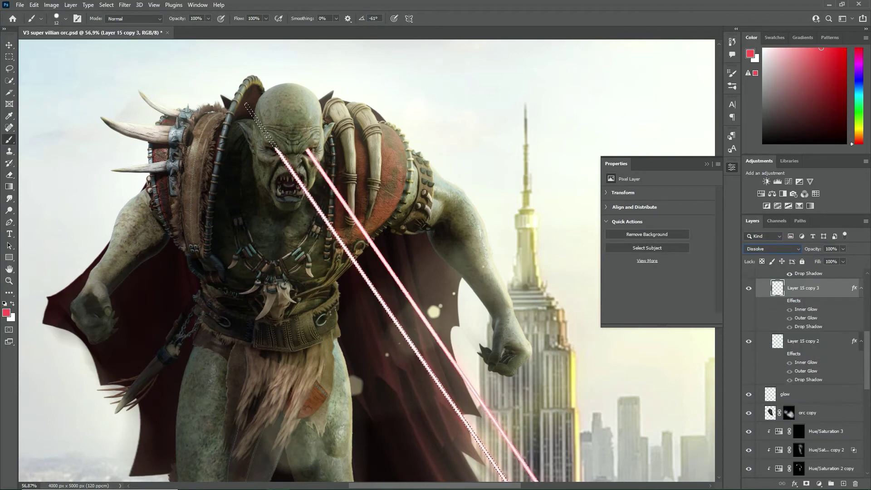
pyautogui.scroll(-3, 469, 408)
# - Isolate Layer 15 copy 2 by toggling layer visibility, then show all layers again
pyautogui.click(798, 397)
pyautogui.keyDown('alt'); pyautogui.click(749, 344); pyautogui.keyUp('alt')
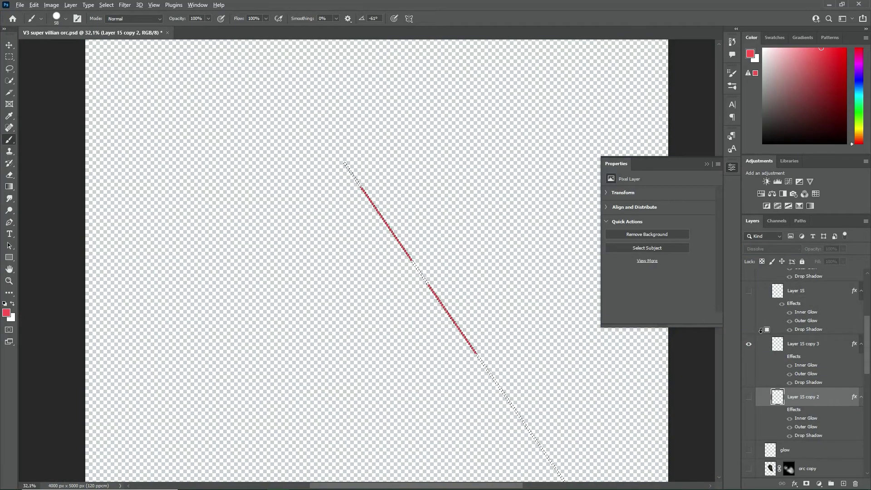
pyautogui.click(797, 345)
pyautogui.click(791, 399)
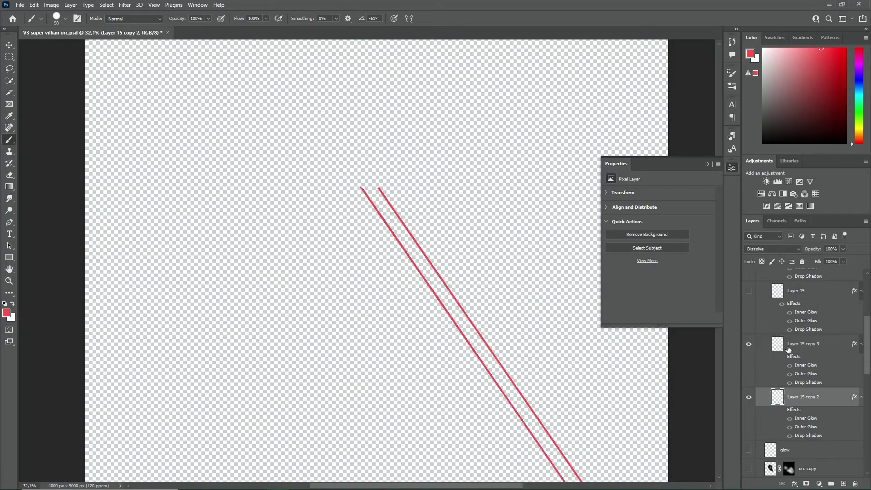
pyautogui.keyDown('alt'); pyautogui.click(751, 365); pyautogui.keyUp('alt')
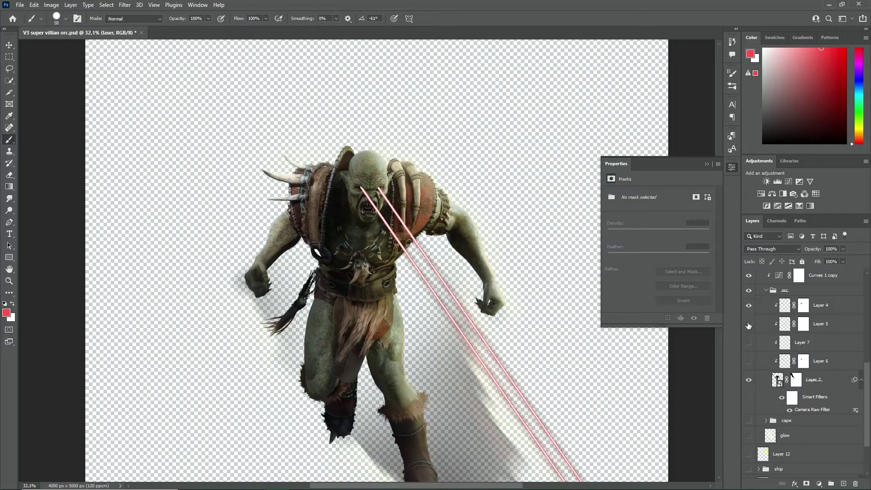
pyautogui.scroll(2, 751, 317)
pyautogui.hotkey('ctrl', '-')
pyautogui.hotkey('ctrl', '-')
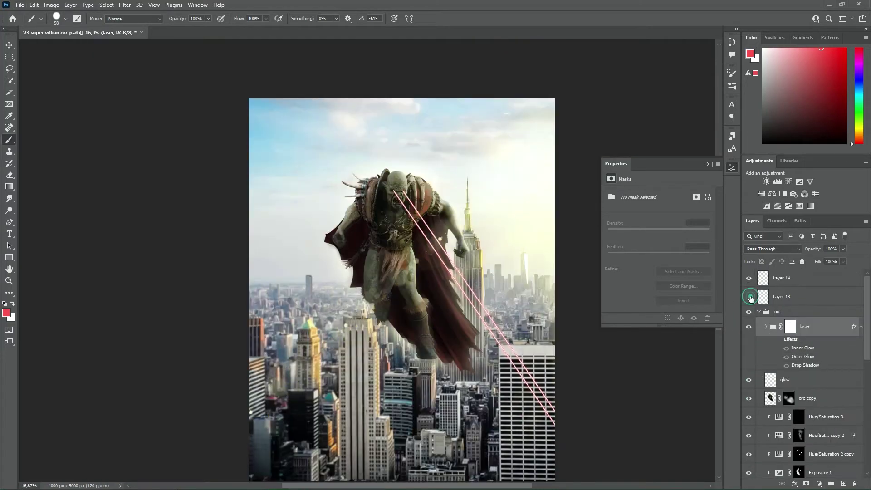
# - Add a new layer named 'glow' for the red eye glow
pyautogui.hotkey('ctrl', 'shift', 'alt', 'n')
pyautogui.hotkey('ctrl', '+')
pyautogui.doubleClick(789, 304)
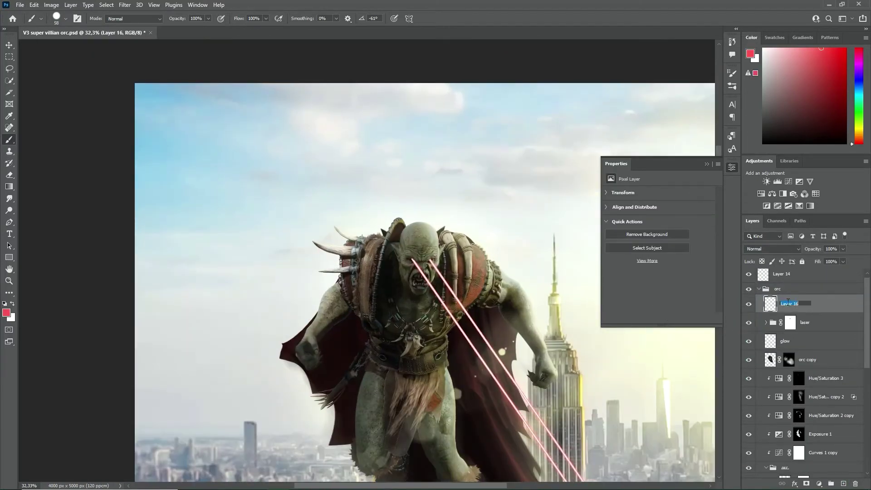
pyautogui.scroll(3, 412, 261)
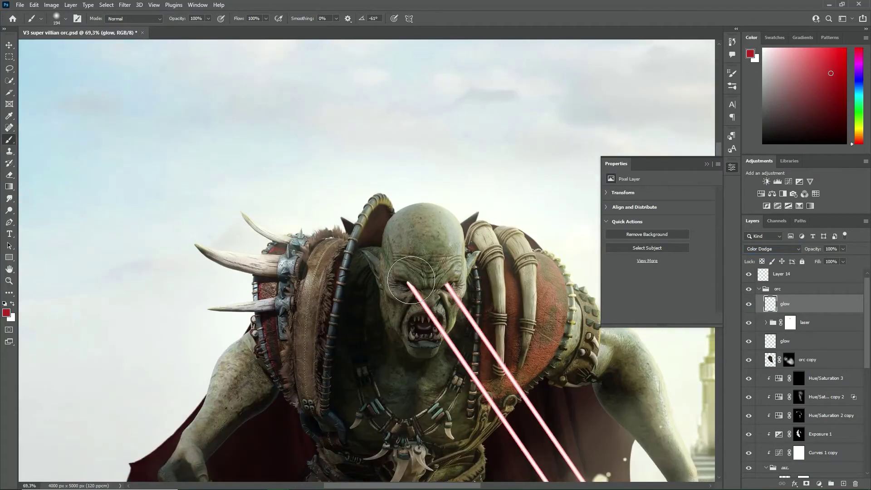
pyautogui.scroll(-5, 457, 329)
pyautogui.scroll(-5, 803, 362)
# - Turn on the spaceship layer and warm the city's Camera Raw Temperature to +13
pyautogui.click(748, 409)
pyautogui.click(779, 409)
pyautogui.click(706, 164)
pyautogui.click(124, 5)
pyautogui.click(145, 68)
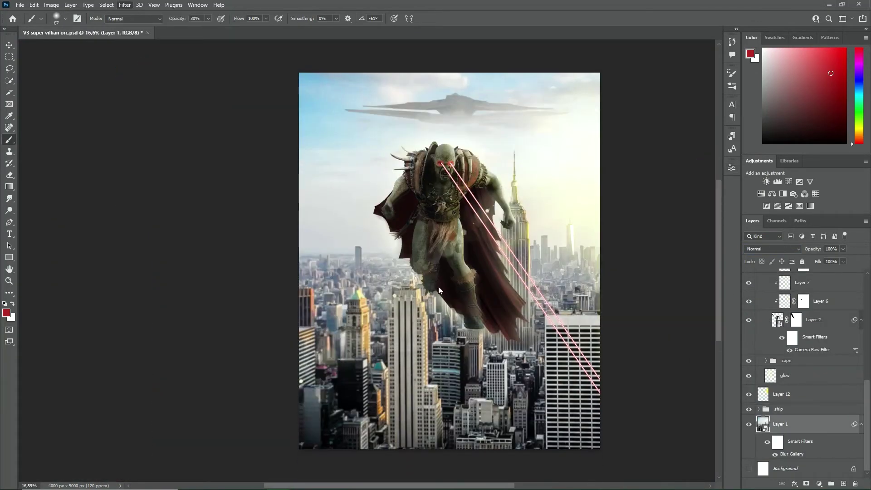
pyautogui.moveTo(719, 176); pyautogui.dragTo(726, 176)
# - Raise the Aquas and Blues saturation in the Color Mixer and apply the city grade
pyautogui.scroll(-1, 706, 207)
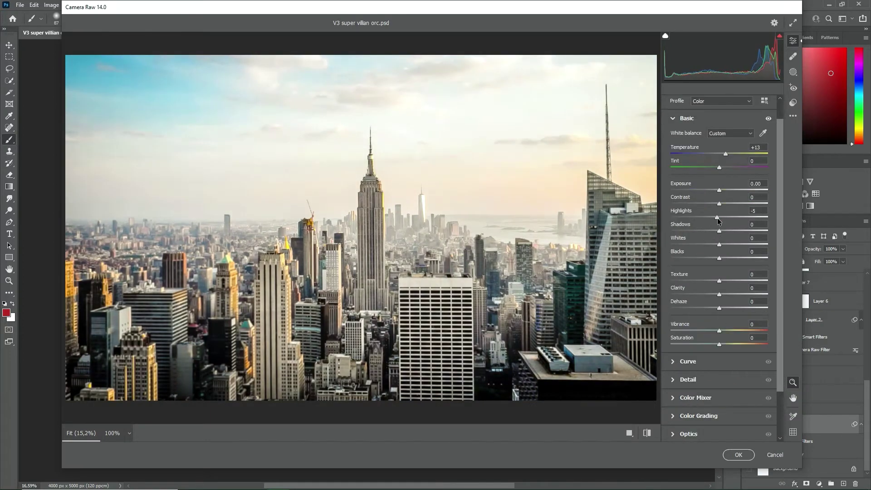
pyautogui.click(696, 354)
pyautogui.click(699, 222)
pyautogui.moveTo(719, 300); pyautogui.dragTo(739, 300)
pyautogui.moveTo(719, 314); pyautogui.dragTo(738, 314)
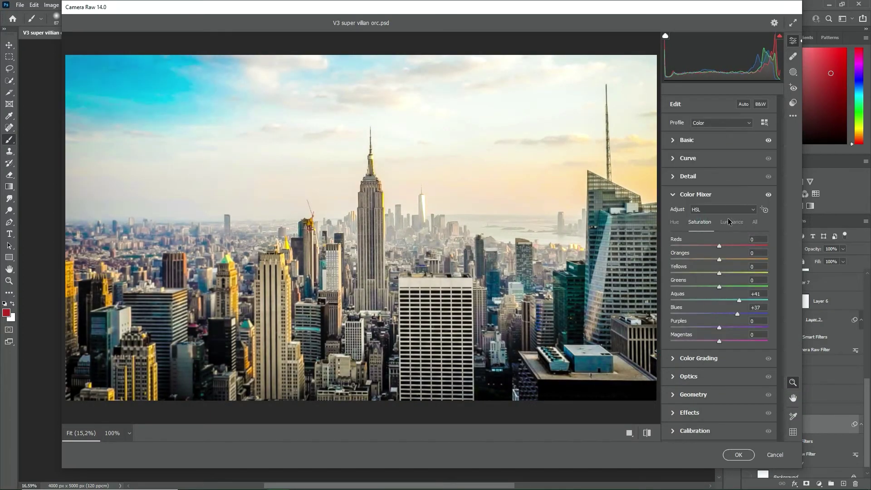
pyautogui.click(729, 222)
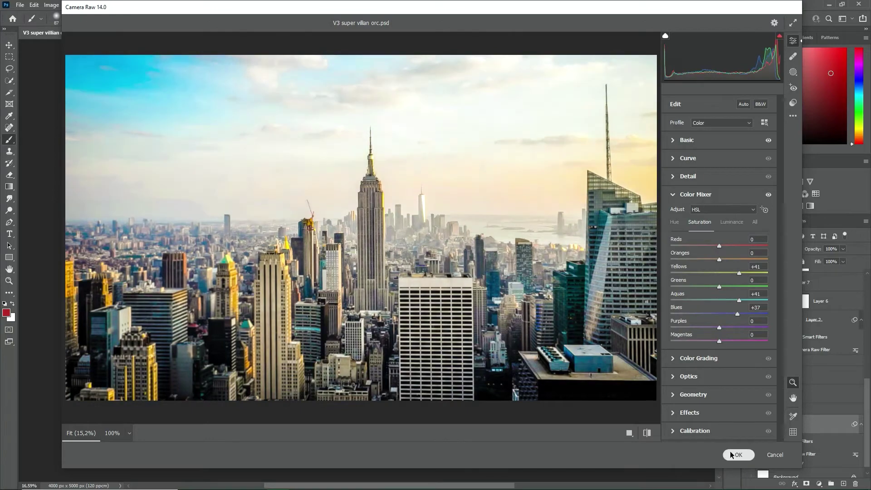
pyautogui.click(737, 454)
# - Reopen and reapply the city's Camera Raw filter, then add a new empty layer
pyautogui.doubleClick(797, 455)
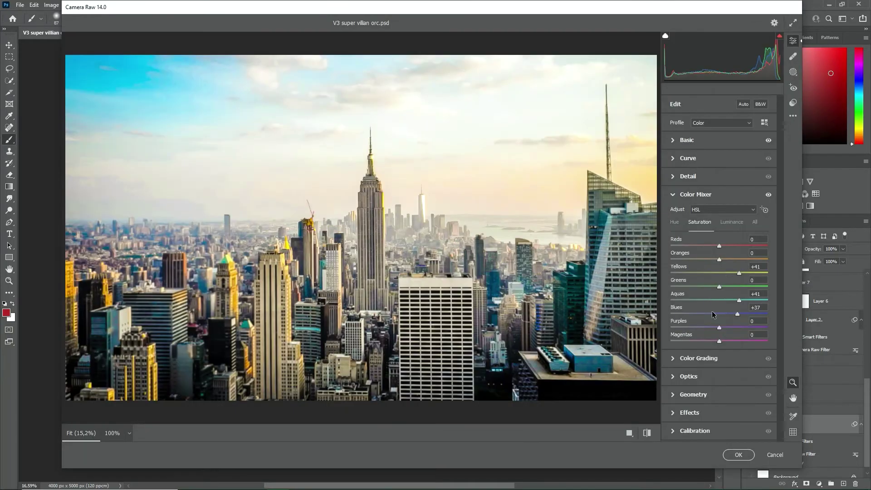
pyautogui.click(738, 455)
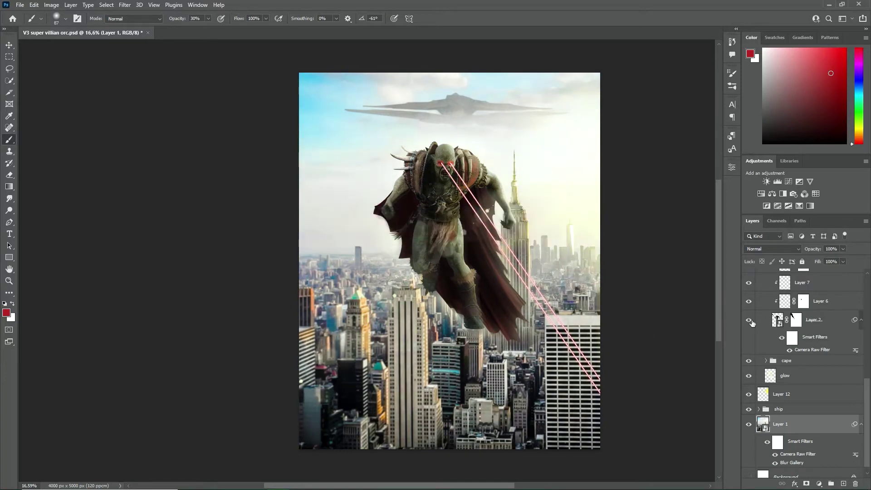
pyautogui.hotkey('ctrl', 'shift', 'alt', 'n')
# - Add another empty haze layer and set its blend mode to Lighter Color
pyautogui.rightClick(422, 344)
pyautogui.press('2')
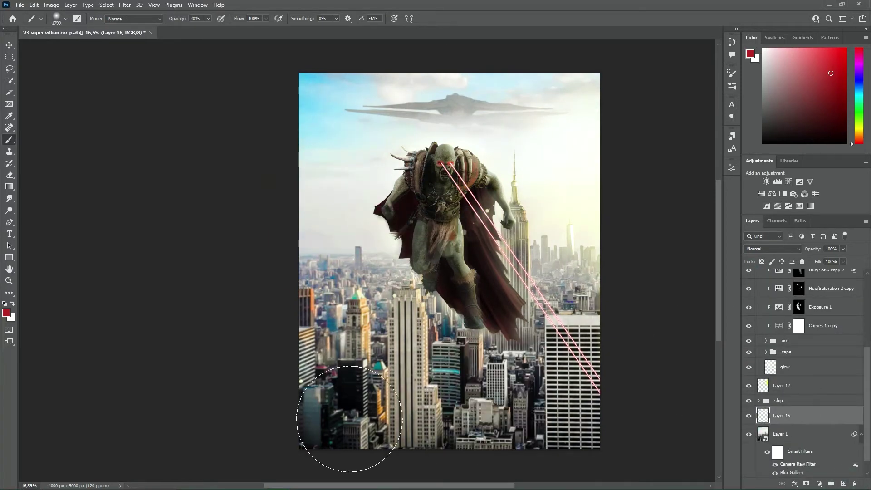
pyautogui.hotkey('ctrl', 'shift', 'alt', 'n')
pyautogui.scroll(-5, 447, 476)
pyautogui.scroll(6, 583, 331)
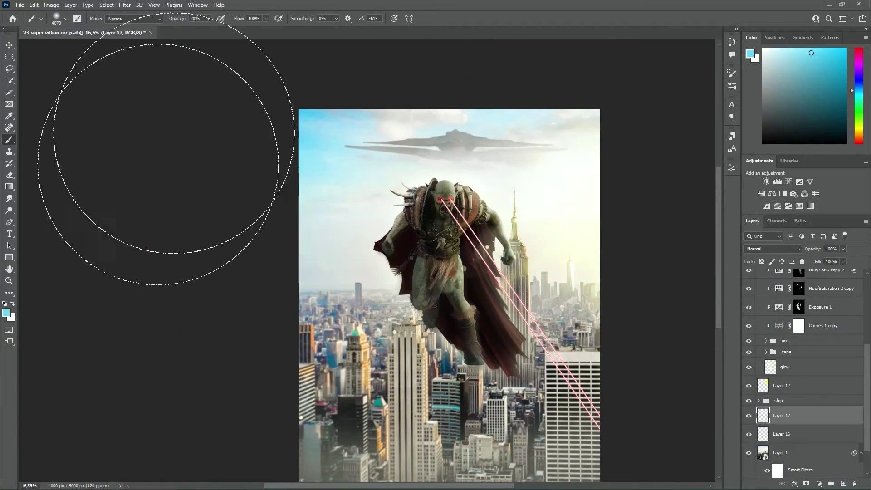
pyautogui.scroll(3, 166, 164)
pyautogui.click(772, 248)
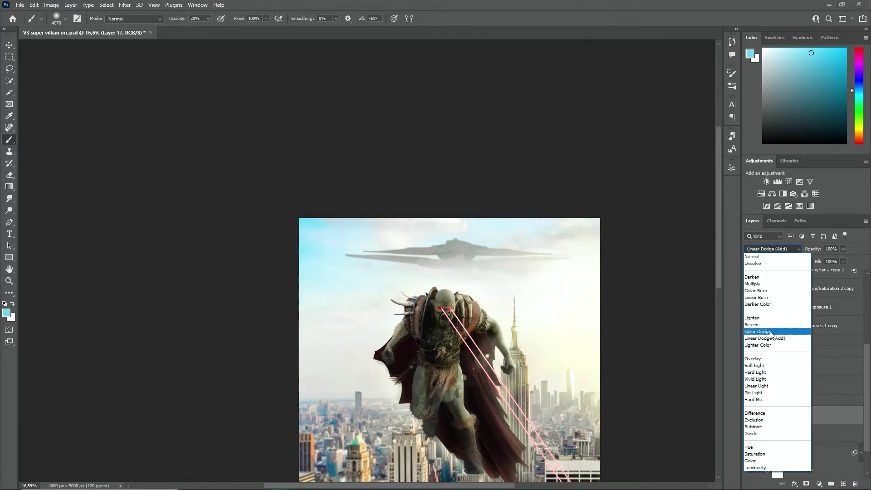
pyautogui.click(772, 344)
# - Set Layer 16's blend mode to Linear Dodge (Add)
pyautogui.press('v')
pyautogui.scroll(-5, 564, 311)
pyautogui.click(781, 434)
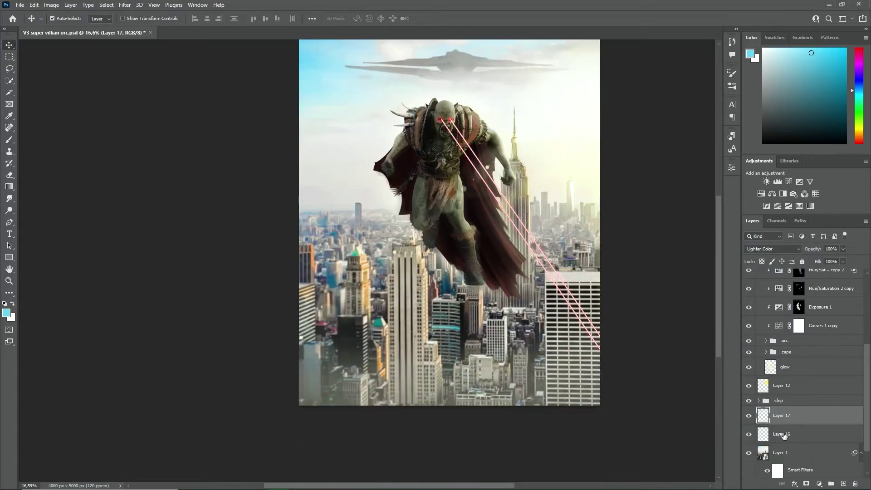
pyautogui.click(772, 249)
pyautogui.click(771, 327)
# - In the expanded orc group, set Layer 14's blend mode to Lighter Color
pyautogui.scroll(2, 595, 242)
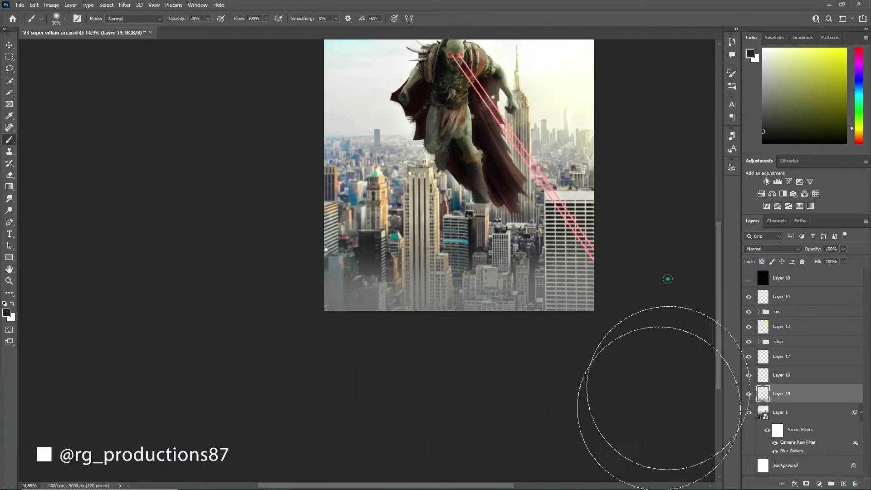
pyautogui.scroll(2, 544, 302)
pyautogui.click(781, 297)
pyautogui.click(758, 312)
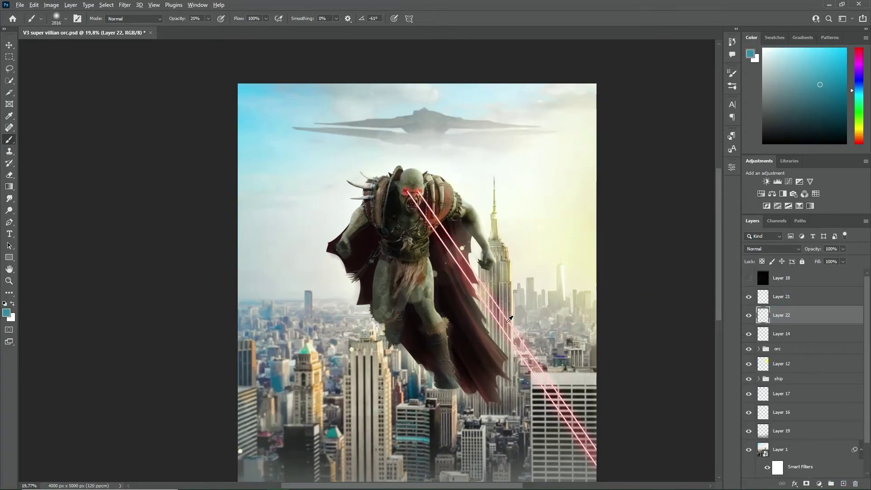
pyautogui.click(789, 249)
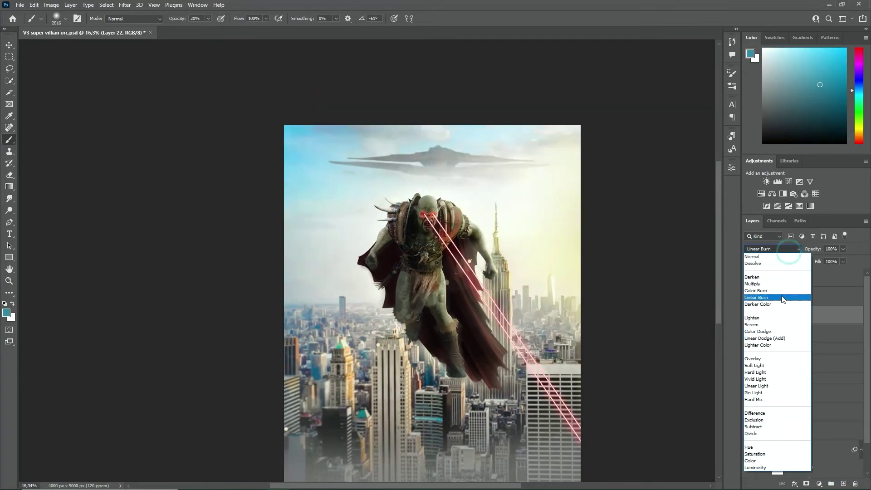
pyautogui.click(781, 344)
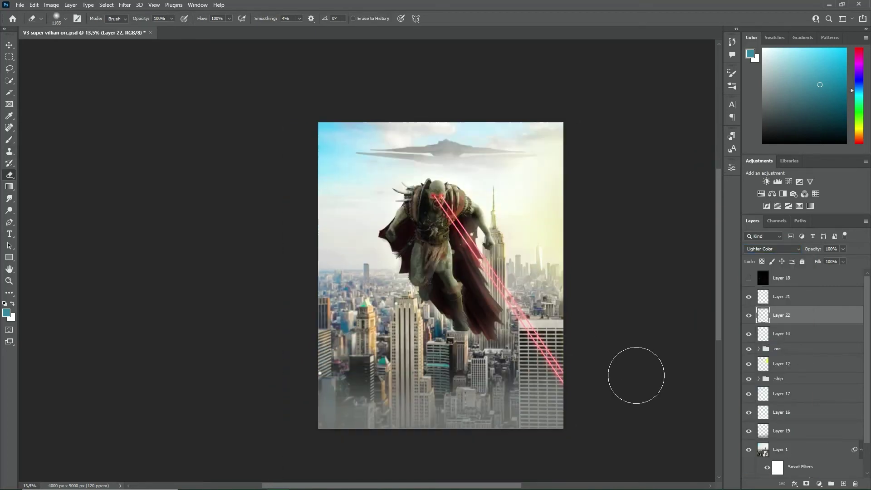
# - Name the layer above the city 'birds' and bring up the Brush presets on the canvas
pyautogui.click(804, 432)
pyautogui.write('ds')
pyautogui.press('Return')
pyautogui.press('b')
pyautogui.rightClick(501, 359)
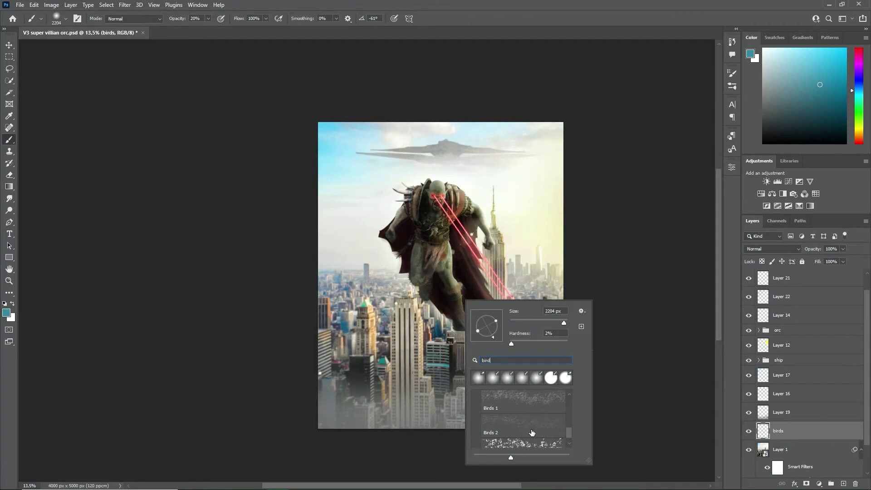
# - Paint bird flocks with the Birds 1 and Birds 2 brushes and fade the layer to 43% opacity
pyautogui.doubleClick(532, 424)
pyautogui.press('d')
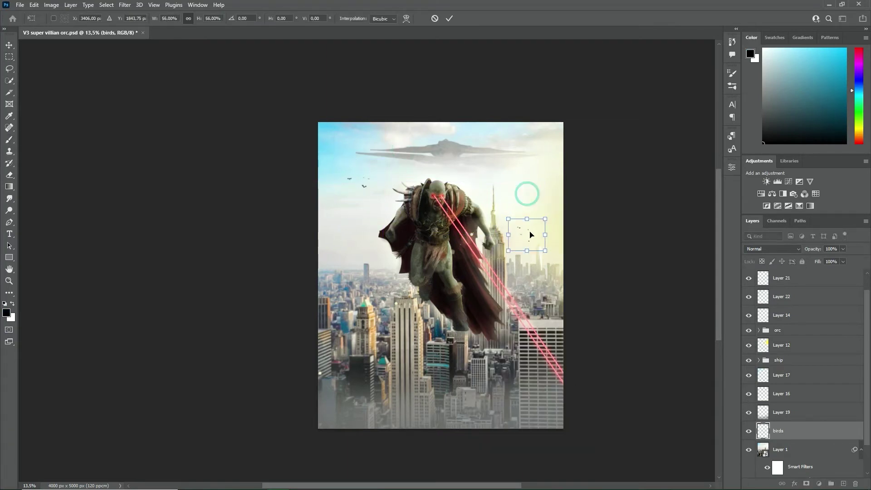
pyautogui.press('b')
pyautogui.rightClick(478, 321)
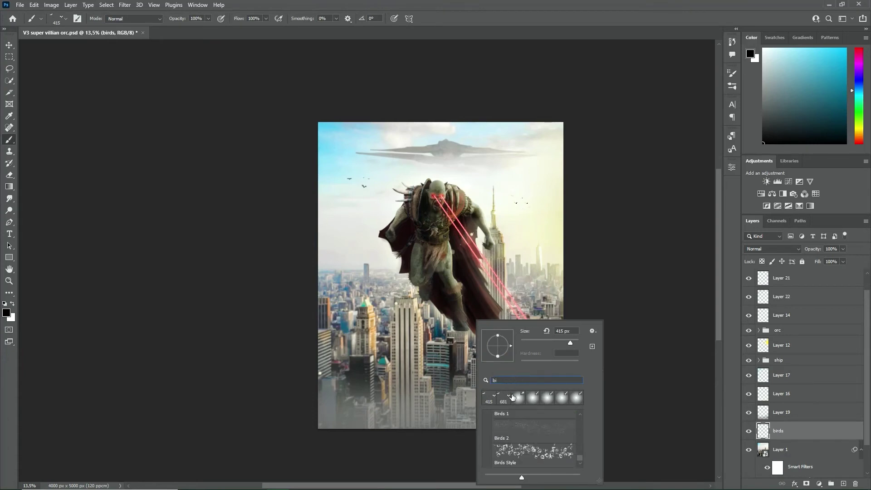
pyautogui.doubleClick(544, 451)
pyautogui.scroll(5, 358, 191)
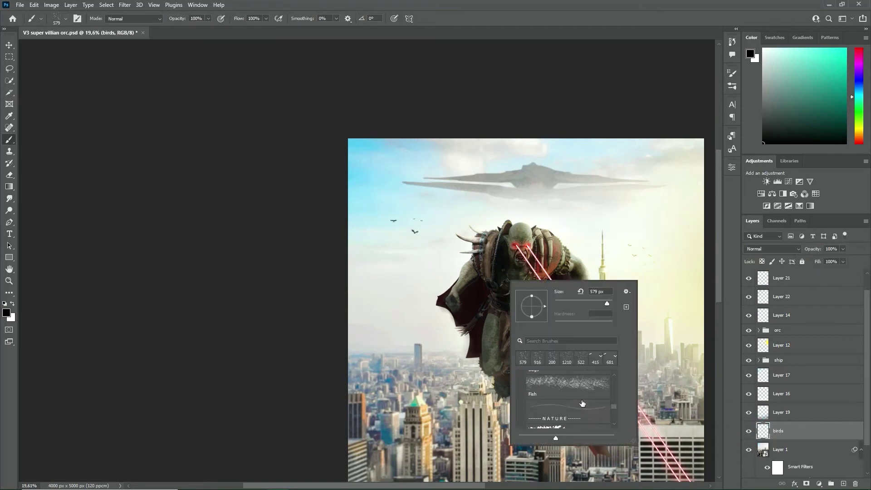
pyautogui.click(843, 248)
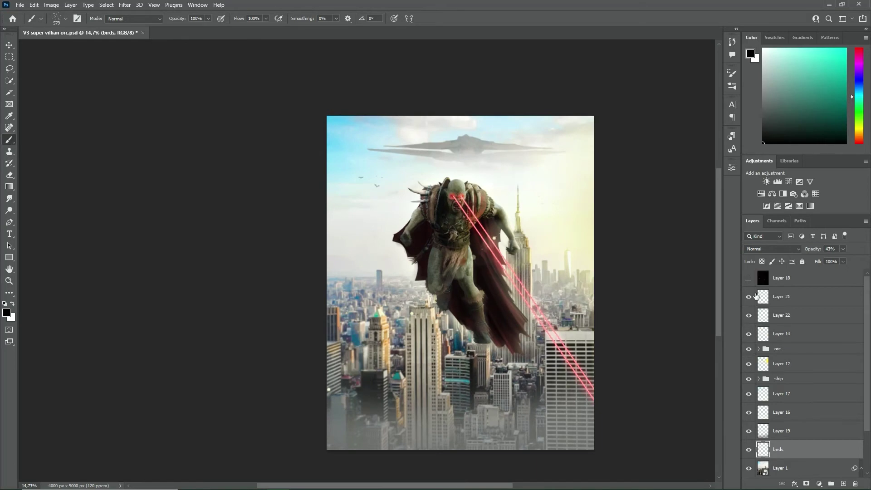
# - Browse into the particles folder to open an overlay image
pyautogui.hotkey('ctrl', 'o')
pyautogui.doubleClick(159, 77)
pyautogui.scroll(-5, 375, 220)
pyautogui.scroll(-5, 408, 229)
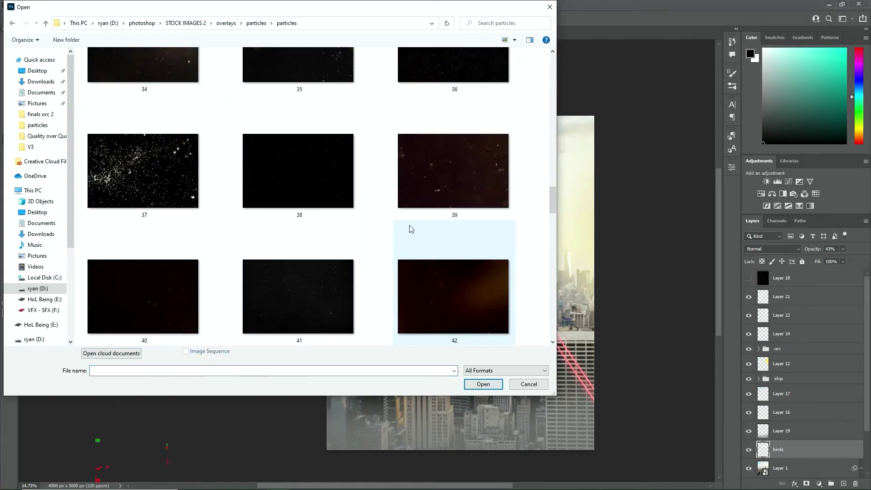
# - Place 41.jpg in Screen mode with a black mask, painting particles back in around the orc
pyautogui.doubleClick(409, 236)
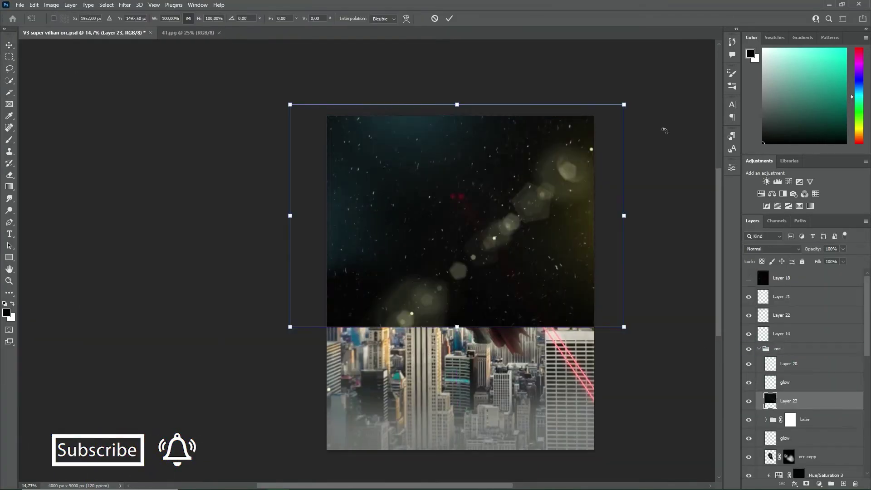
pyautogui.click(780, 249)
pyautogui.click(751, 324)
pyautogui.keyDown('alt'); pyautogui.click(806, 483); pyautogui.keyUp('alt')
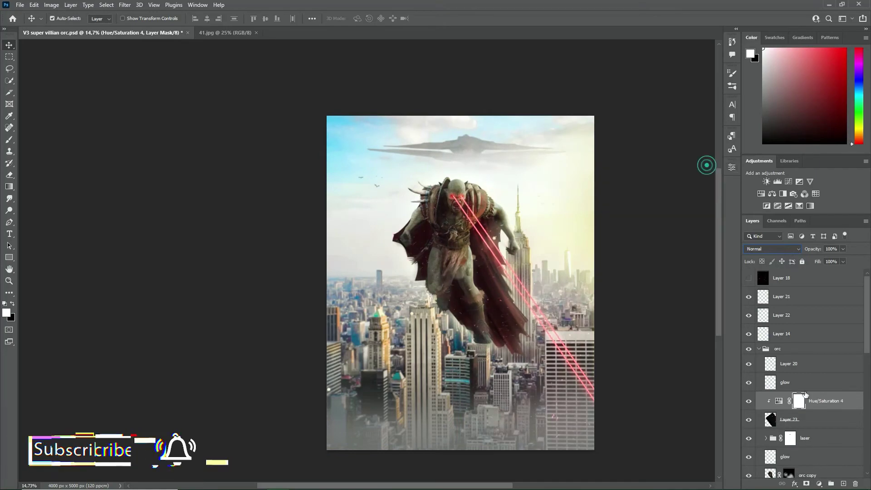
pyautogui.press('b')
pyautogui.keyDown('alt'); pyautogui.scroll(5, 459, 214); pyautogui.keyUp('alt')
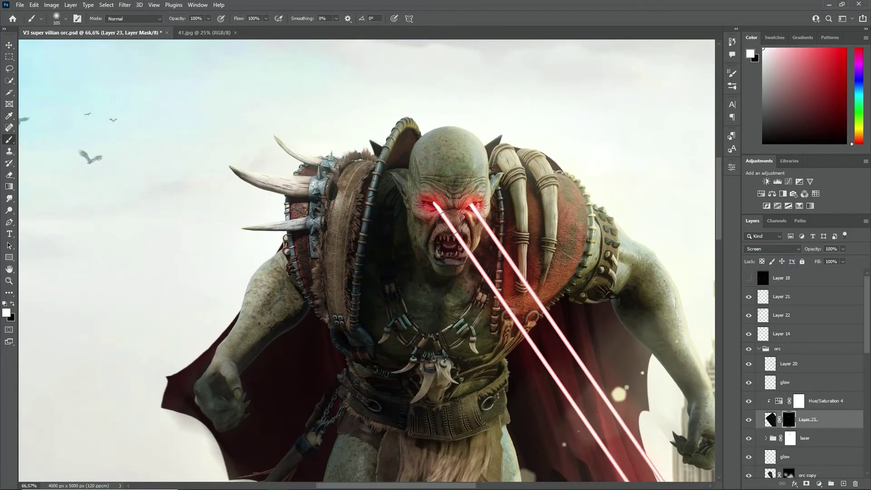
pyautogui.moveTo(521, 281); pyautogui.dragTo(368, 222)
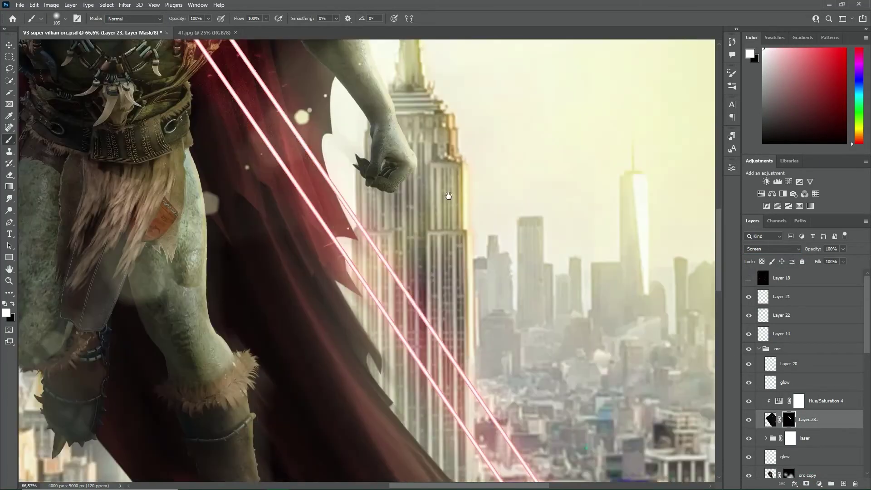
# - Add a new particle layer with red colour and the Particles B2 brush, found by searching 'part'
pyautogui.scroll(-5, 369, 222)
pyautogui.keyDown('alt'); pyautogui.scroll(-5, 369, 222); pyautogui.keyUp('alt')
pyautogui.hotkey('ctrl', 'shift', 'alt', 'n')
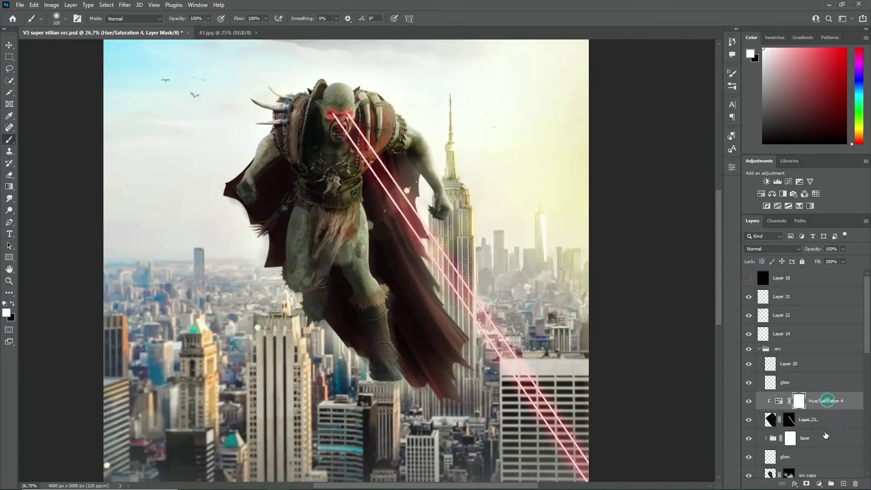
pyautogui.click(826, 60)
pyautogui.rightClick(334, 176)
pyautogui.click(370, 232)
pyautogui.write('part')
pyautogui.doubleClick(390, 298)
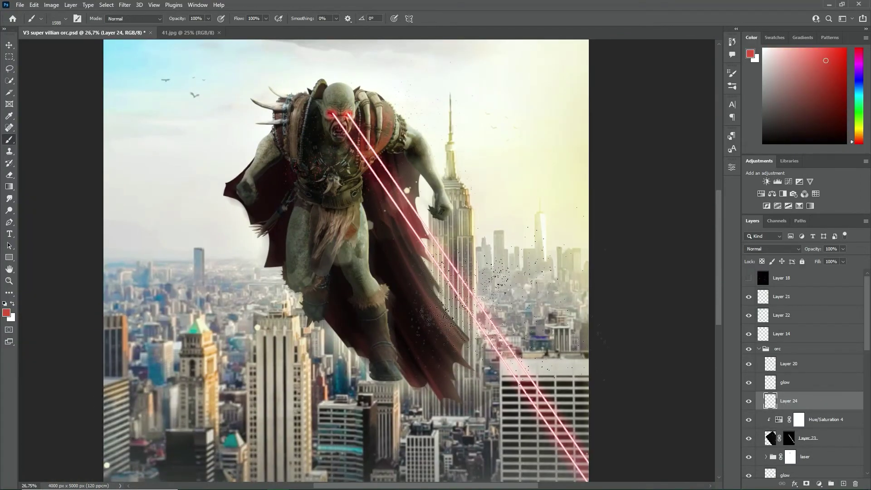
# - Switch to the Particles B3 brush for more glowing specks
pyautogui.rightClick(318, 192)
pyautogui.press('Escape')
pyautogui.rightClick(397, 207)
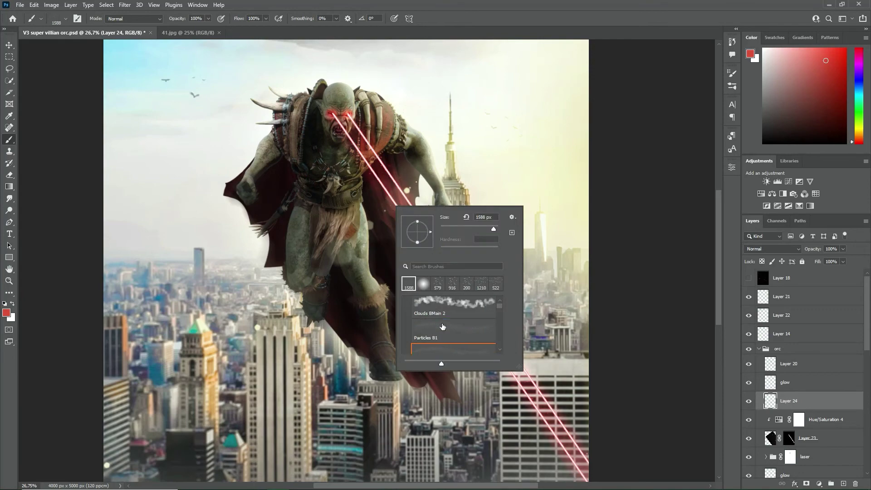
pyautogui.doubleClick(442, 334)
pyautogui.scroll(-3, 345, 261)
# - Set the particle layer to Linear Dodge (Add) and add a hidden mask with white as paint colour
pyautogui.click(771, 249)
pyautogui.click(771, 336)
pyautogui.keyDown('alt'); pyautogui.click(806, 483); pyautogui.keyUp('alt')
pyautogui.press('d')
pyautogui.scroll(5, 328, 131)
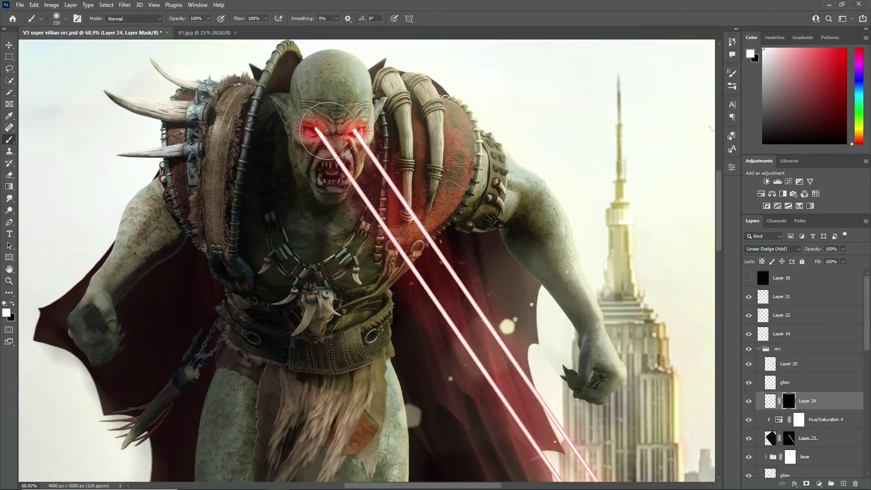
pyautogui.scroll(-15, 417, 214)
pyautogui.hscroll(8, 424, 136)
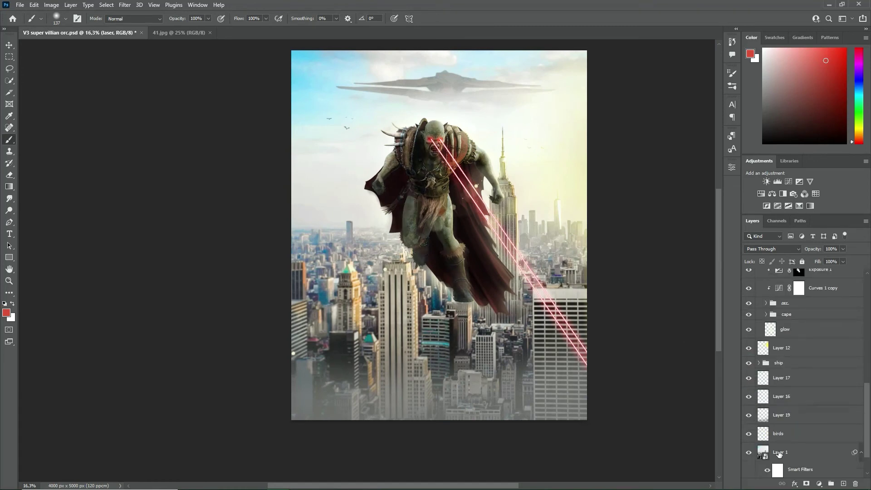
# - Add a Hue/Saturation adjustment over the city, and show Layer 18 set to Lighter Color
pyautogui.moveTo(658, 243); pyautogui.dragTo(607, 244)
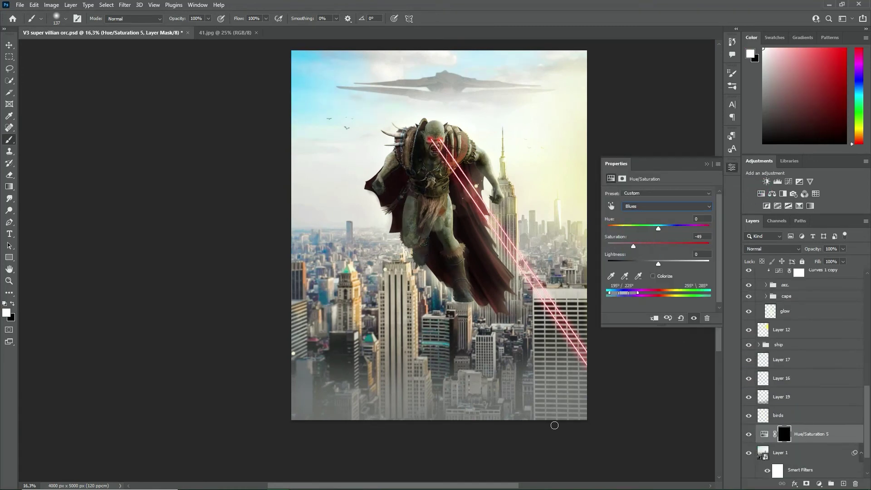
pyautogui.scroll(-1, 513, 360)
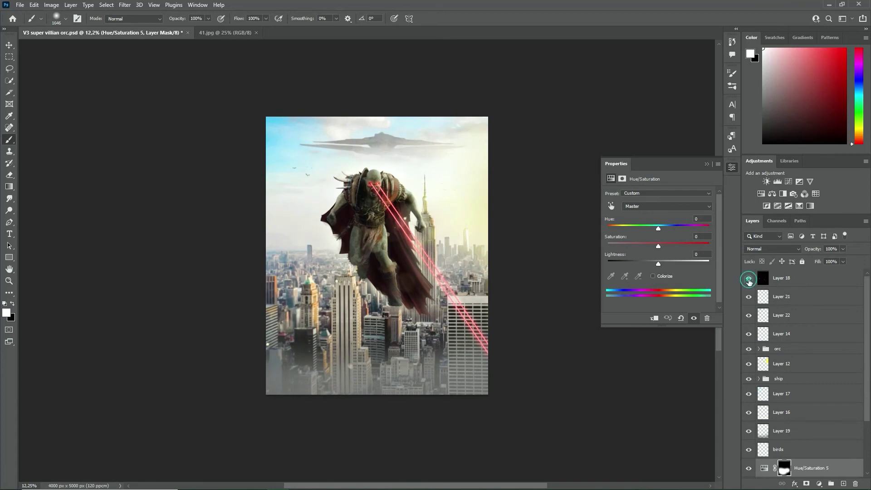
pyautogui.click(789, 279)
pyautogui.click(771, 248)
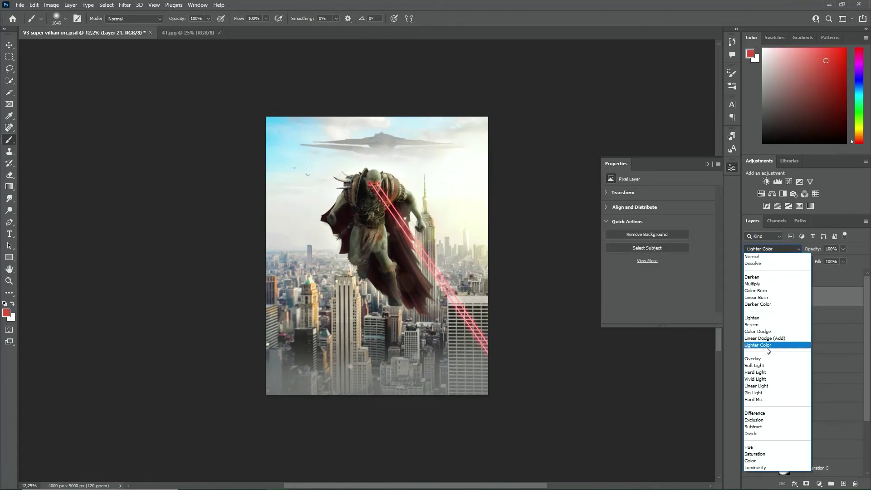
pyautogui.click(765, 379)
# - Merge all visible layers into a smart object and raise Exposure in Camera Raw
pyautogui.hotkey('ctrl', 'shift', 'alt', 'e')
pyautogui.rightClick(795, 278)
pyautogui.click(721, 204)
pyautogui.click(125, 5)
pyautogui.moveTo(719, 212); pyautogui.dragTo(721, 214)
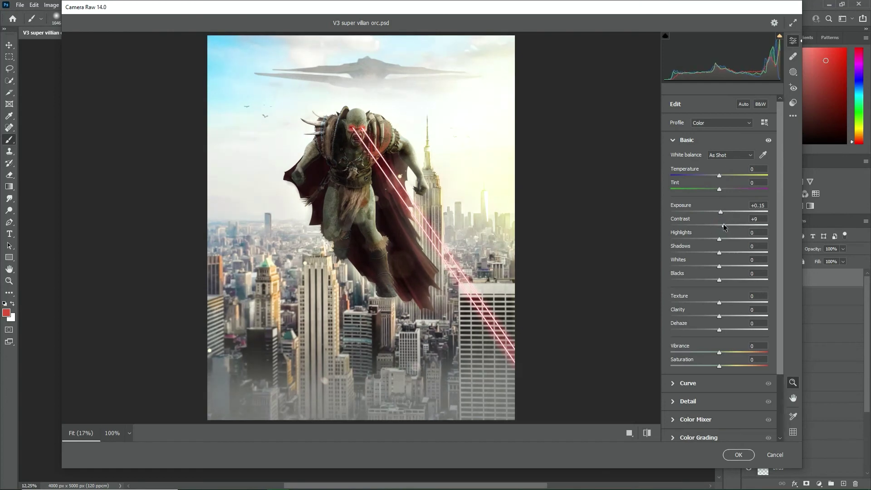
# - Raise texture and clarity, add slight noise reduction, and brighten the blues' luminance
pyautogui.scroll(-1, 725, 285)
pyautogui.moveTo(719, 258)
pyautogui.mouseDown()
pyautogui.moveTo(730, 258)
pyautogui.moveTo(724, 272)
pyautogui.mouseUp()
pyautogui.scroll(-1, 724, 278)
pyautogui.click(688, 323)
pyautogui.moveTo(671, 216); pyautogui.dragTo(678, 217)
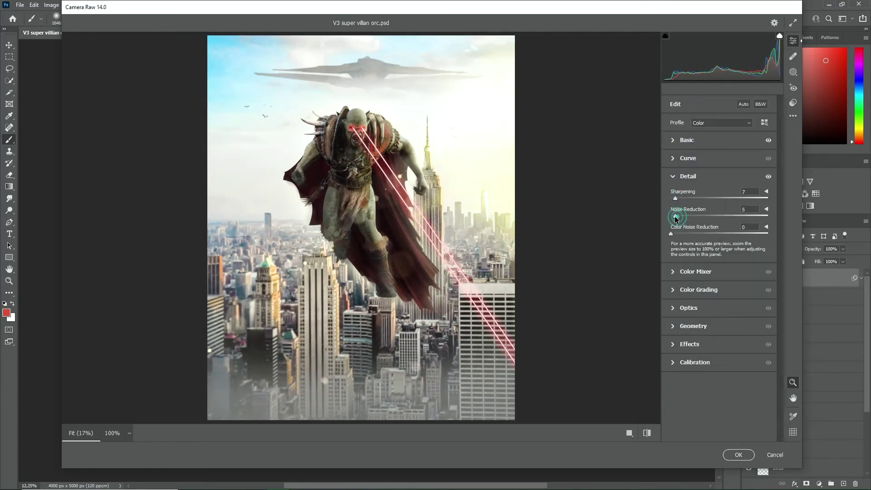
pyautogui.moveTo(719, 313); pyautogui.dragTo(724, 314)
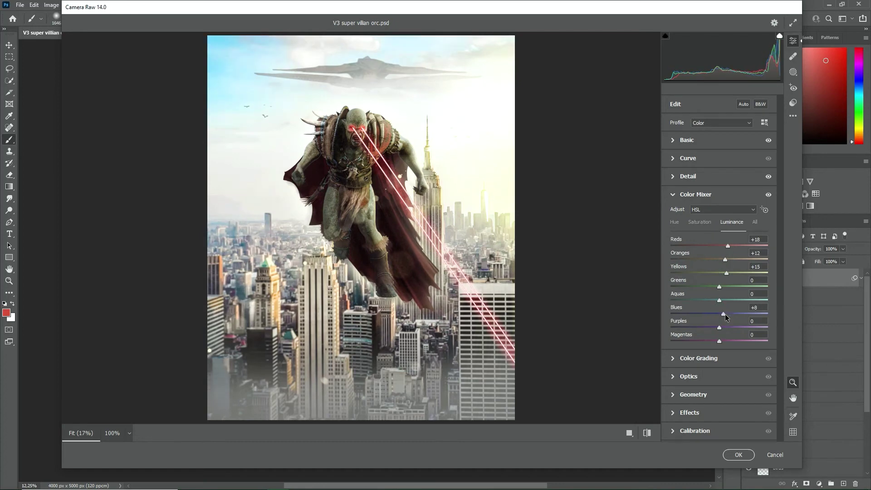
# - Add a dark edge vignette, apply the Camera Raw grade, and give the layer a mask
pyautogui.click(698, 358)
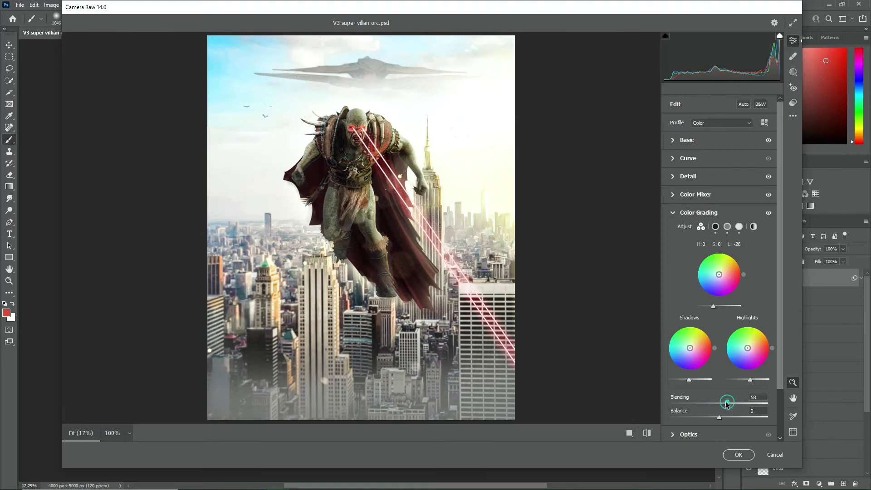
pyautogui.click(688, 435)
pyautogui.click(689, 351)
pyautogui.moveTo(719, 295); pyautogui.dragTo(675, 291)
pyautogui.click(739, 454)
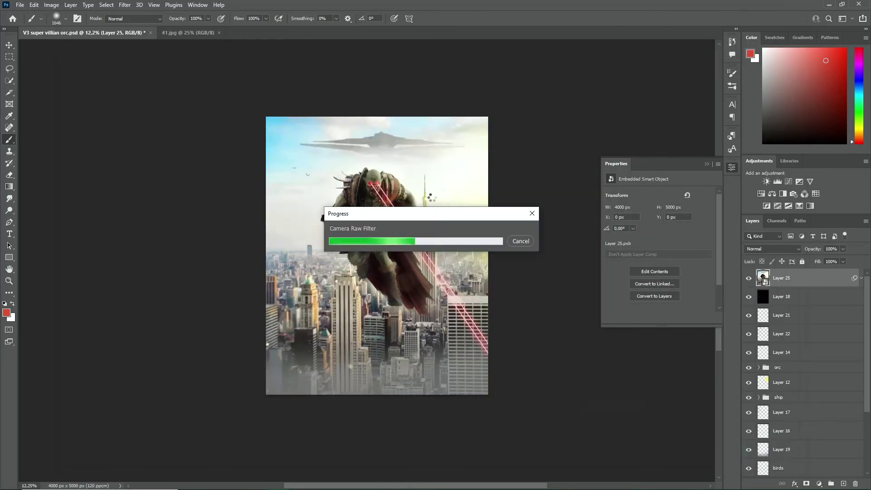
pyautogui.scroll(3, 430, 198)
pyautogui.click(806, 484)
# - Switch to the Eraser tool to refine Layer 25's mask
pyautogui.press('e')
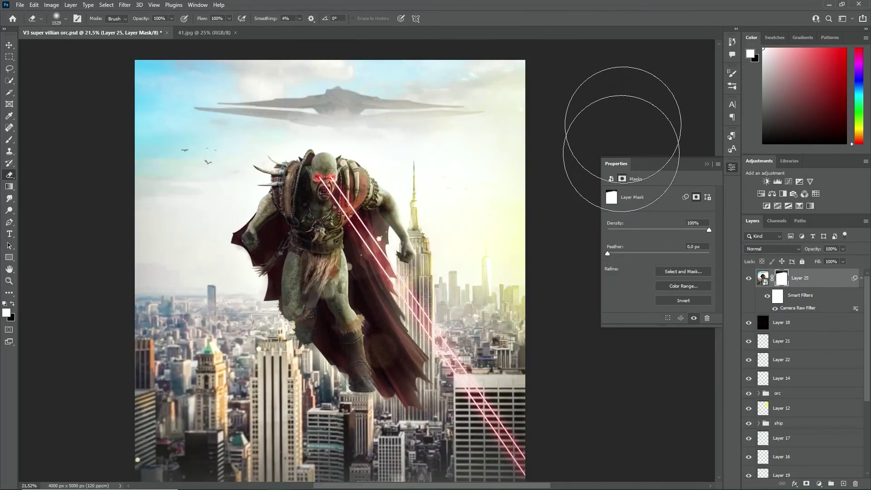